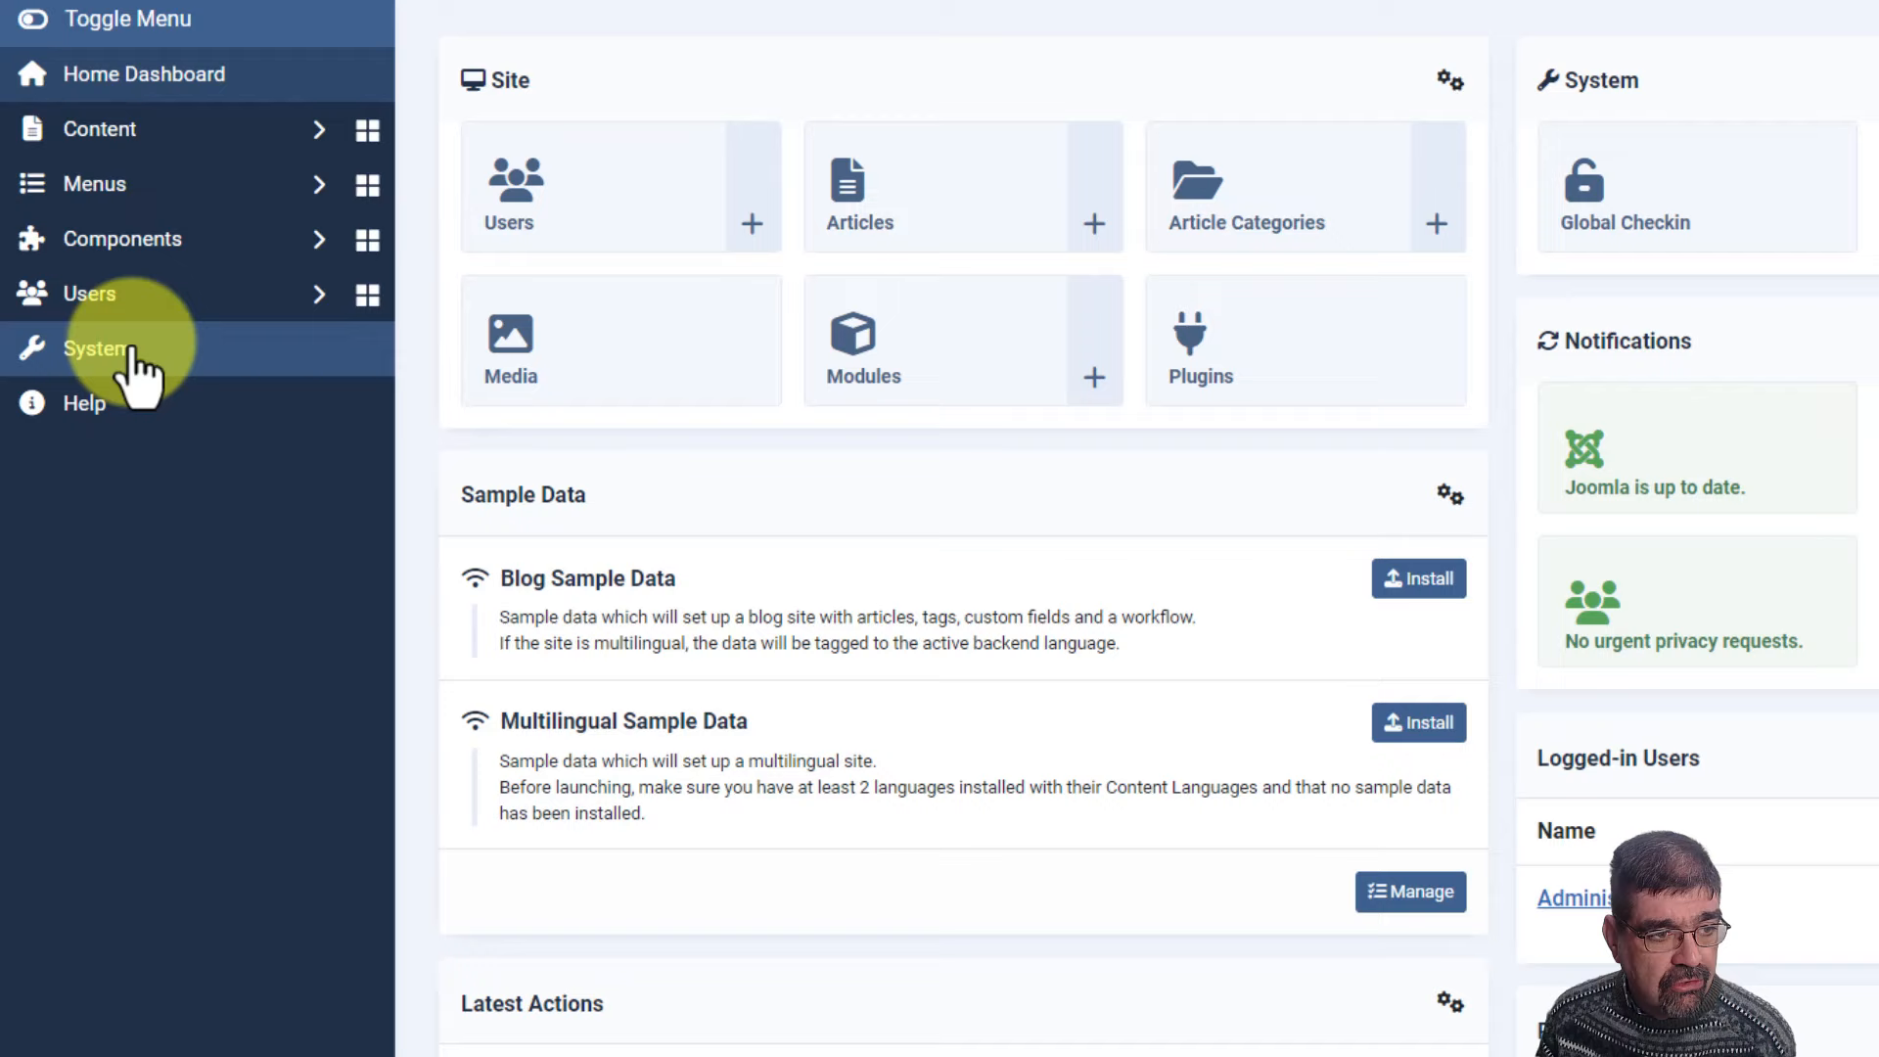
- Open the plugin management list and search it for "action" to review the action log plugins
click(78, 393)
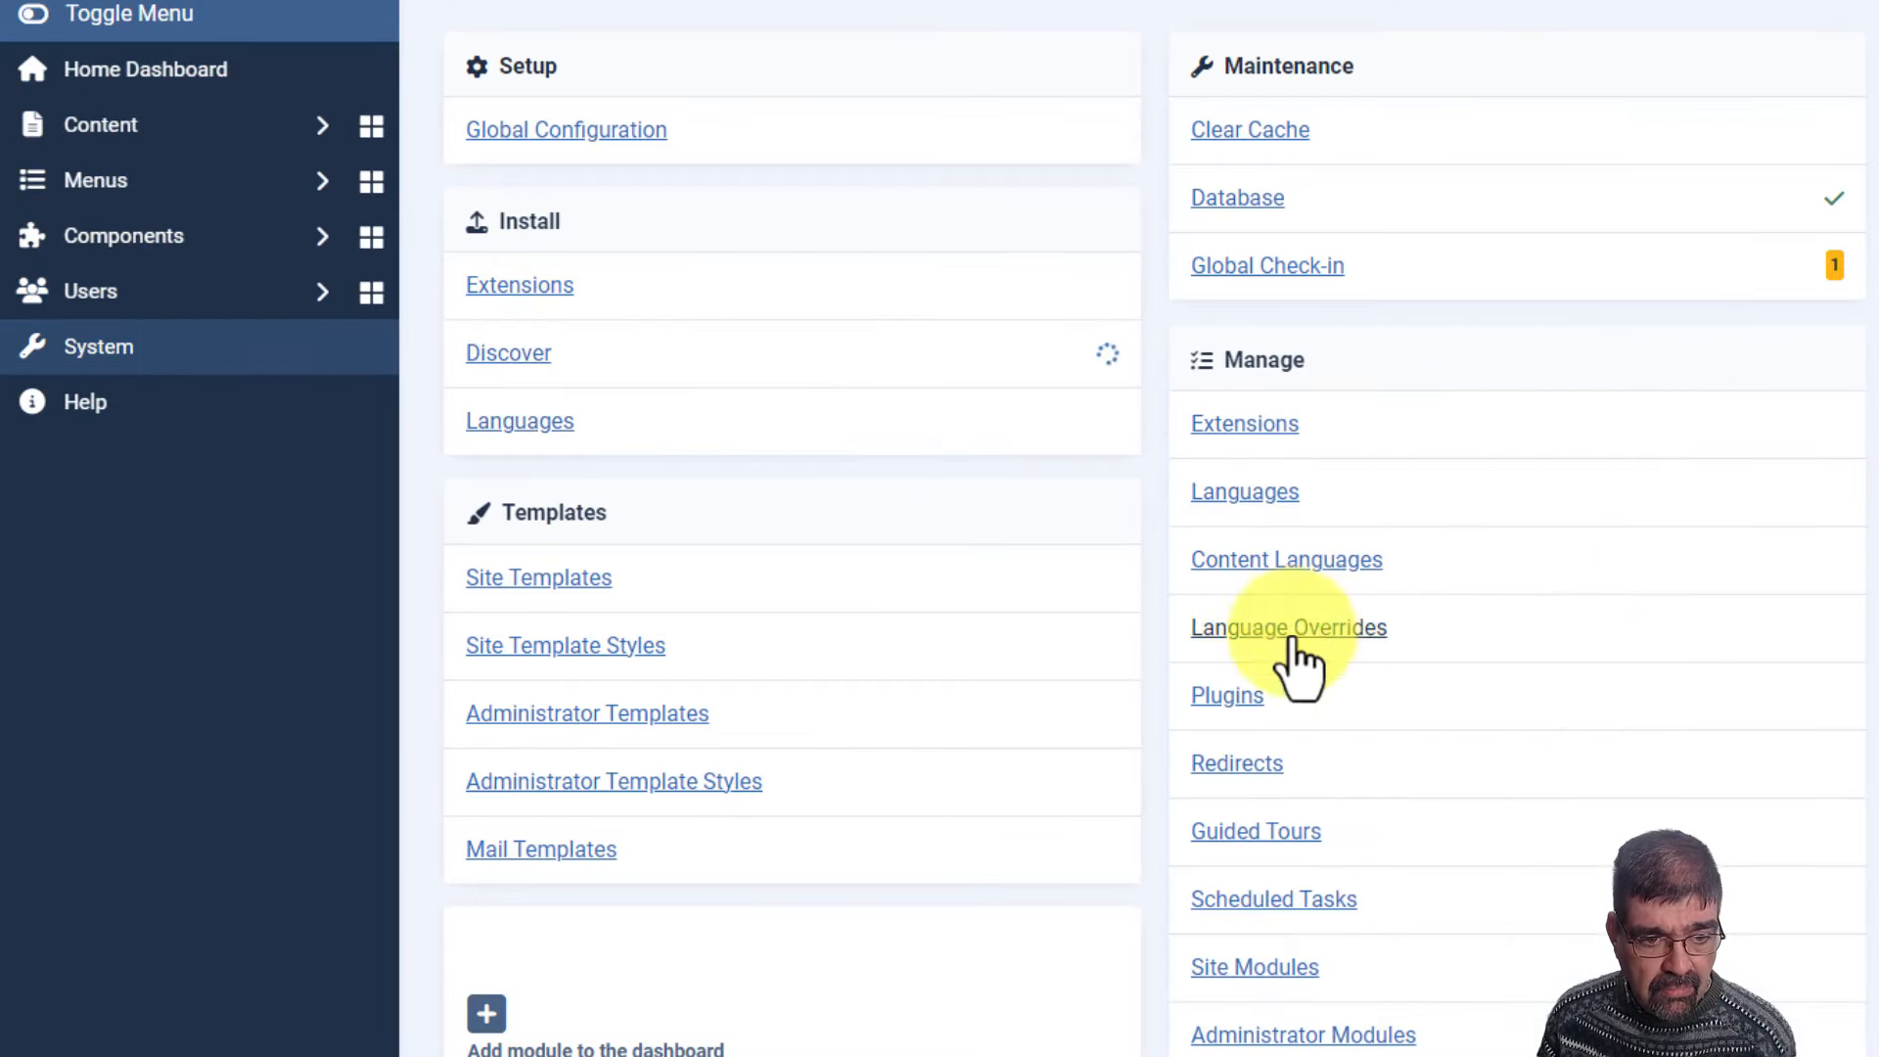
click(1232, 699)
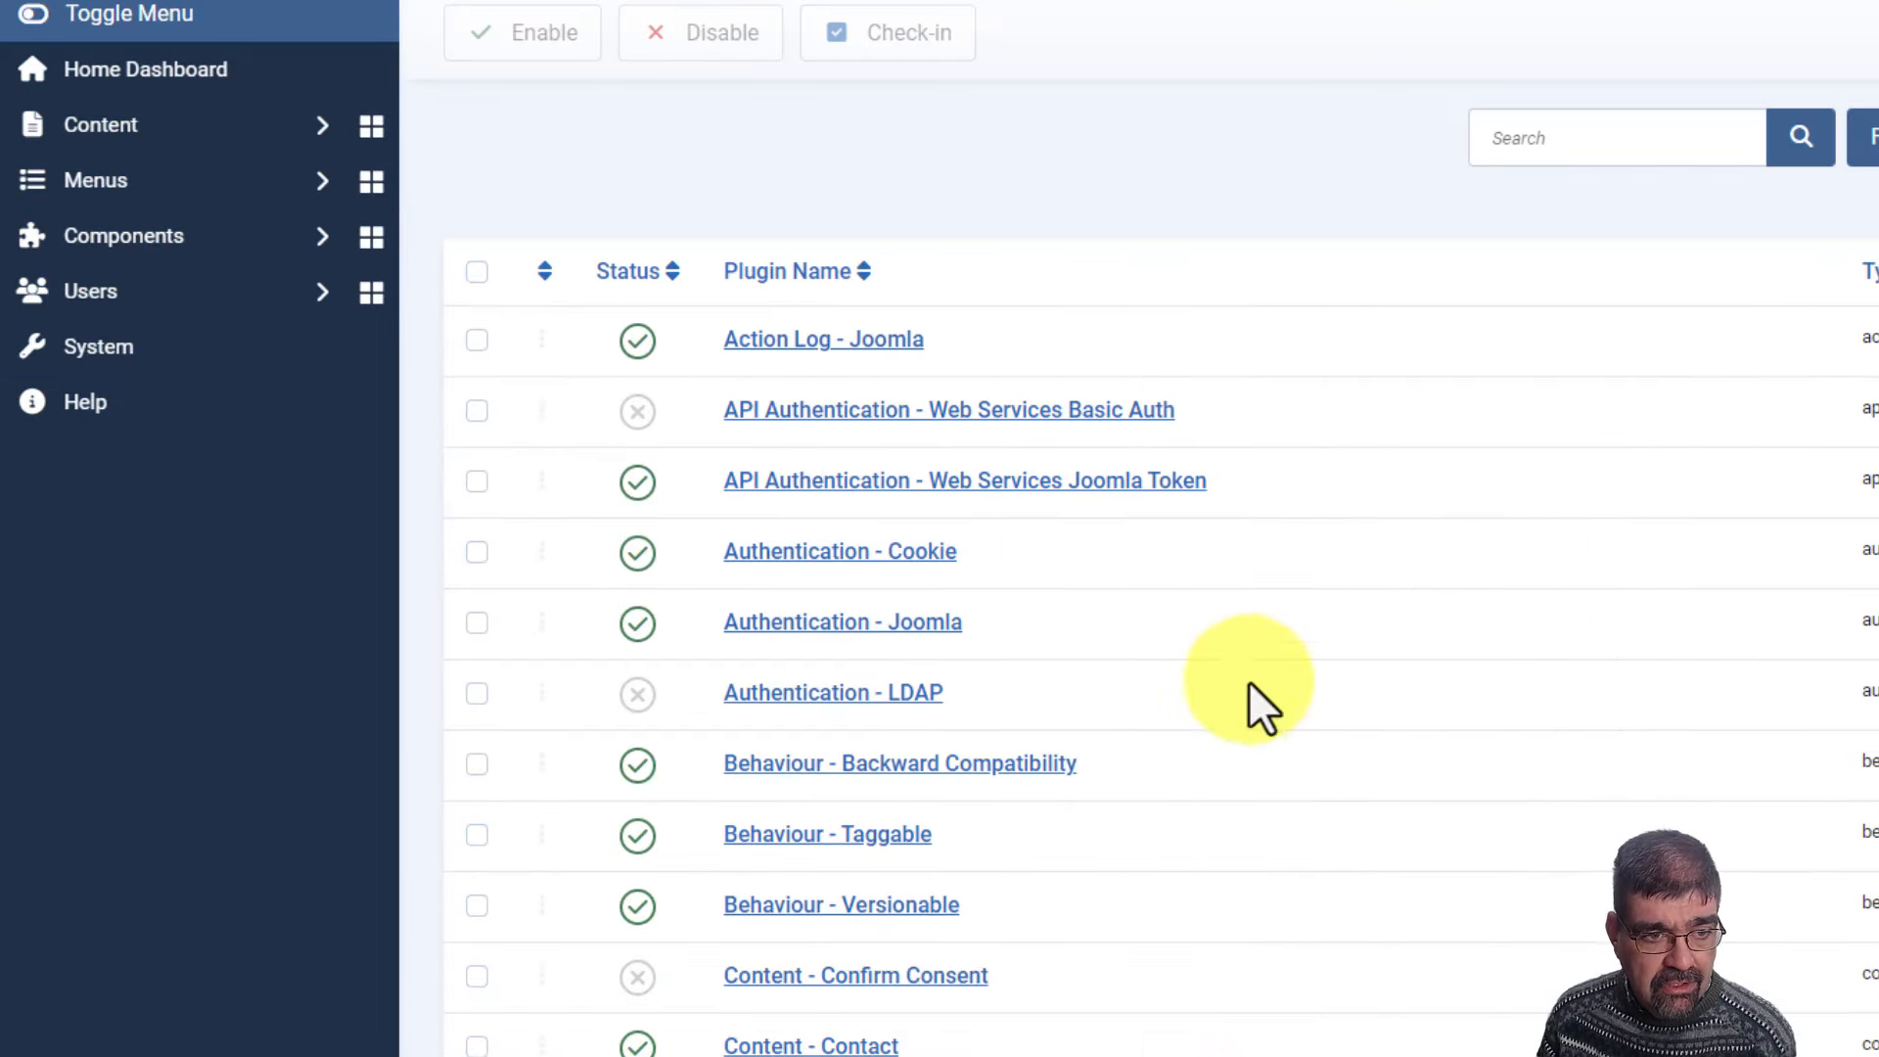
click(1507, 155)
text(action)
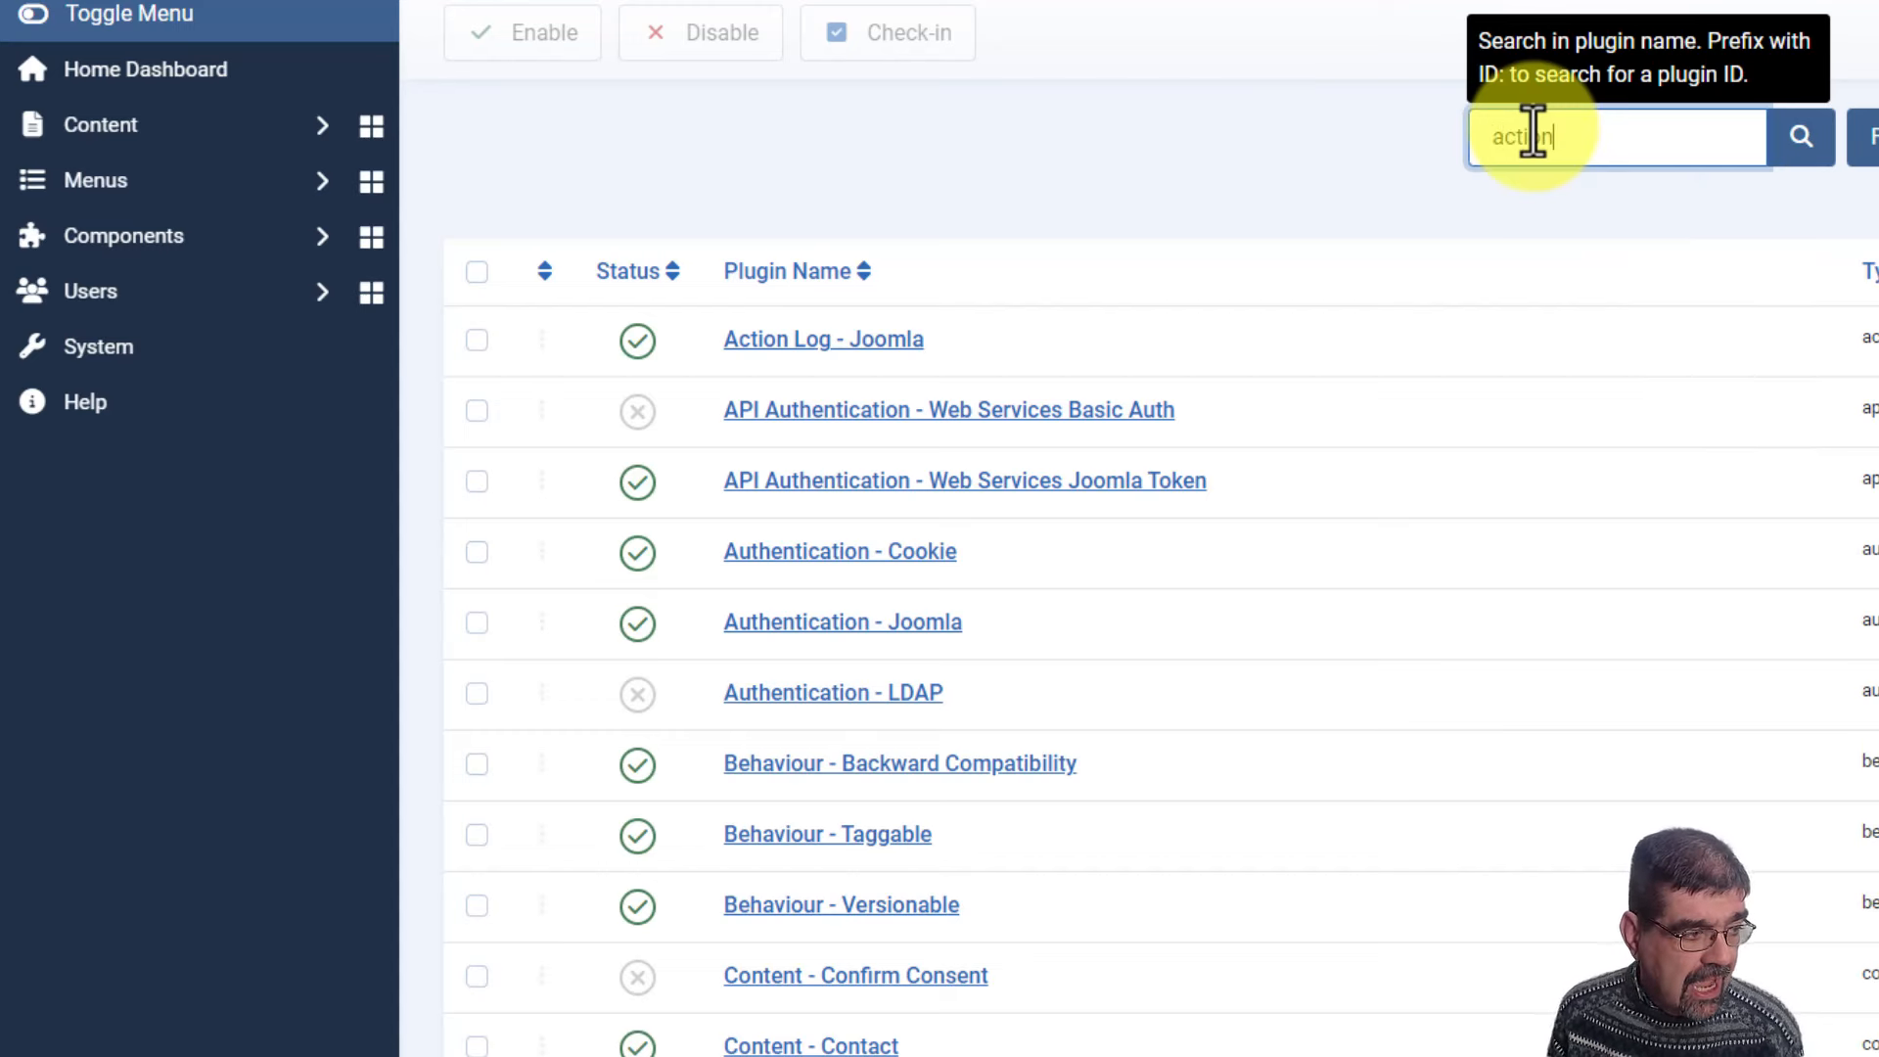
key(Return)
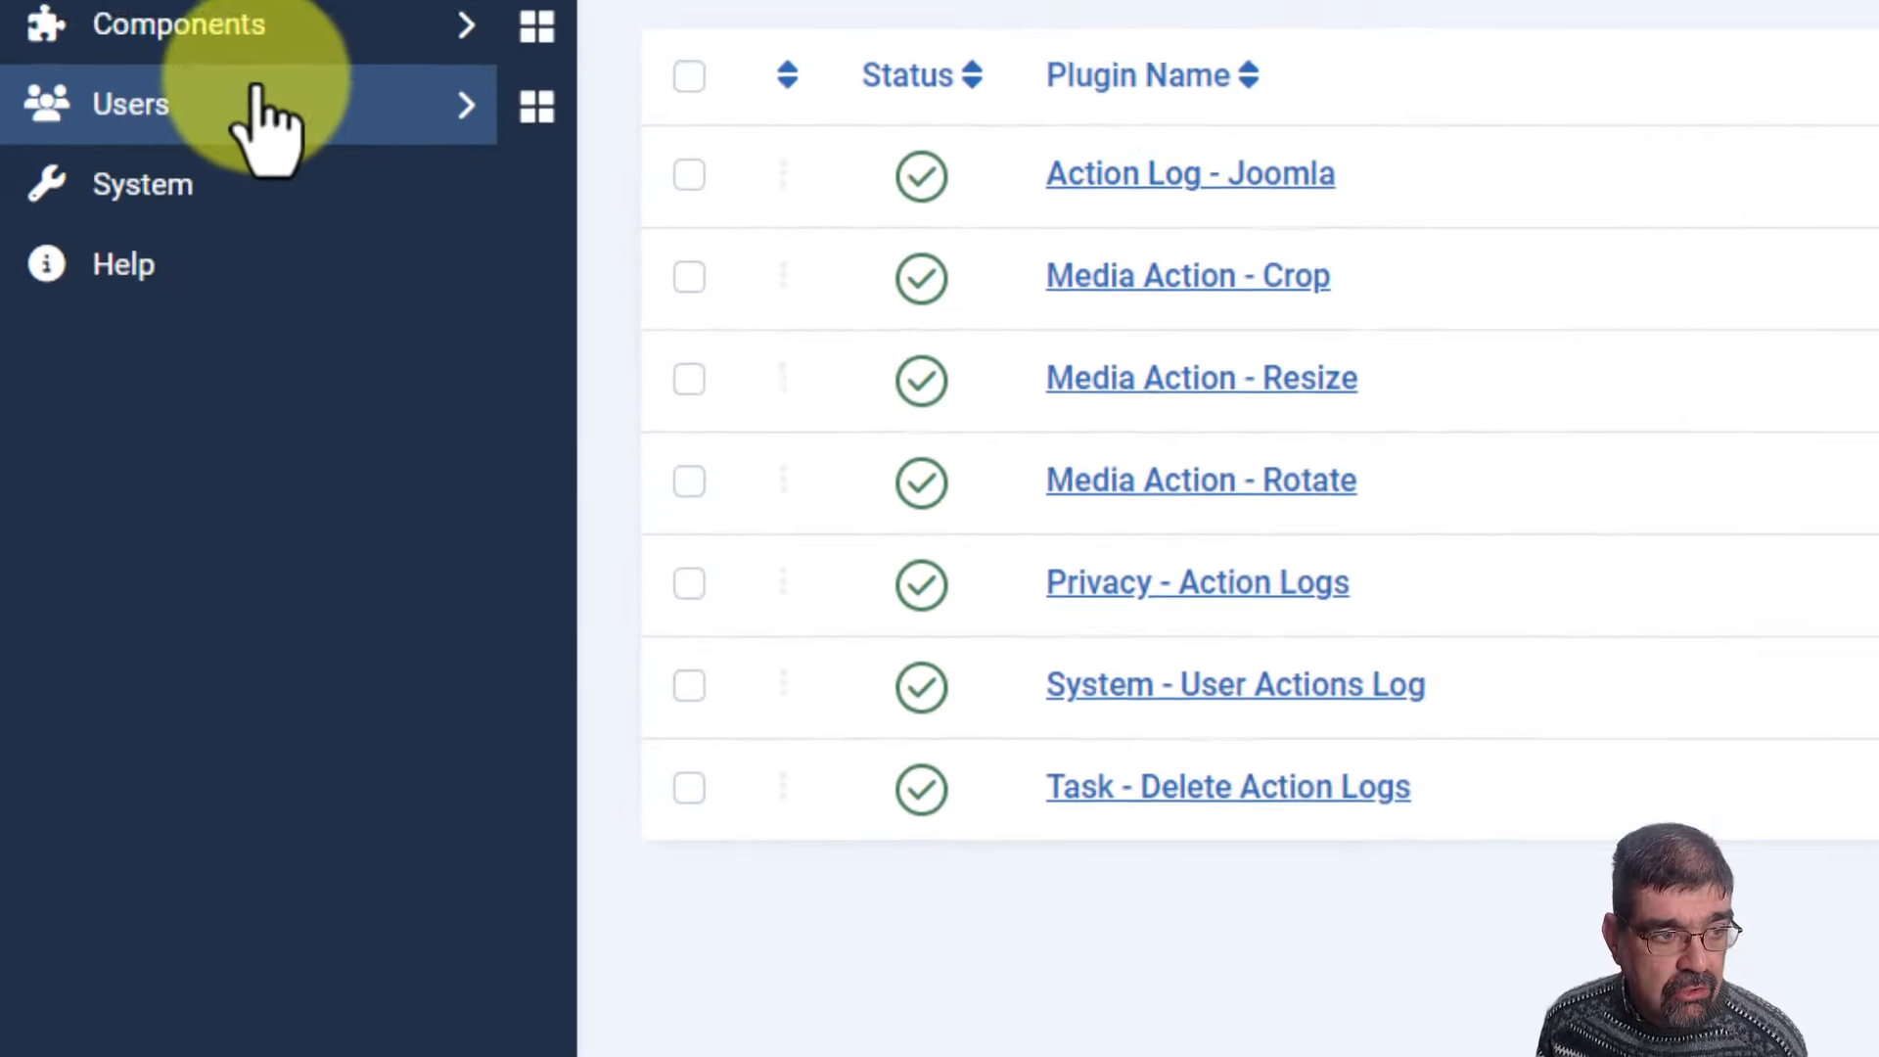
- Open the options of the User Actions Log
click(124, 362)
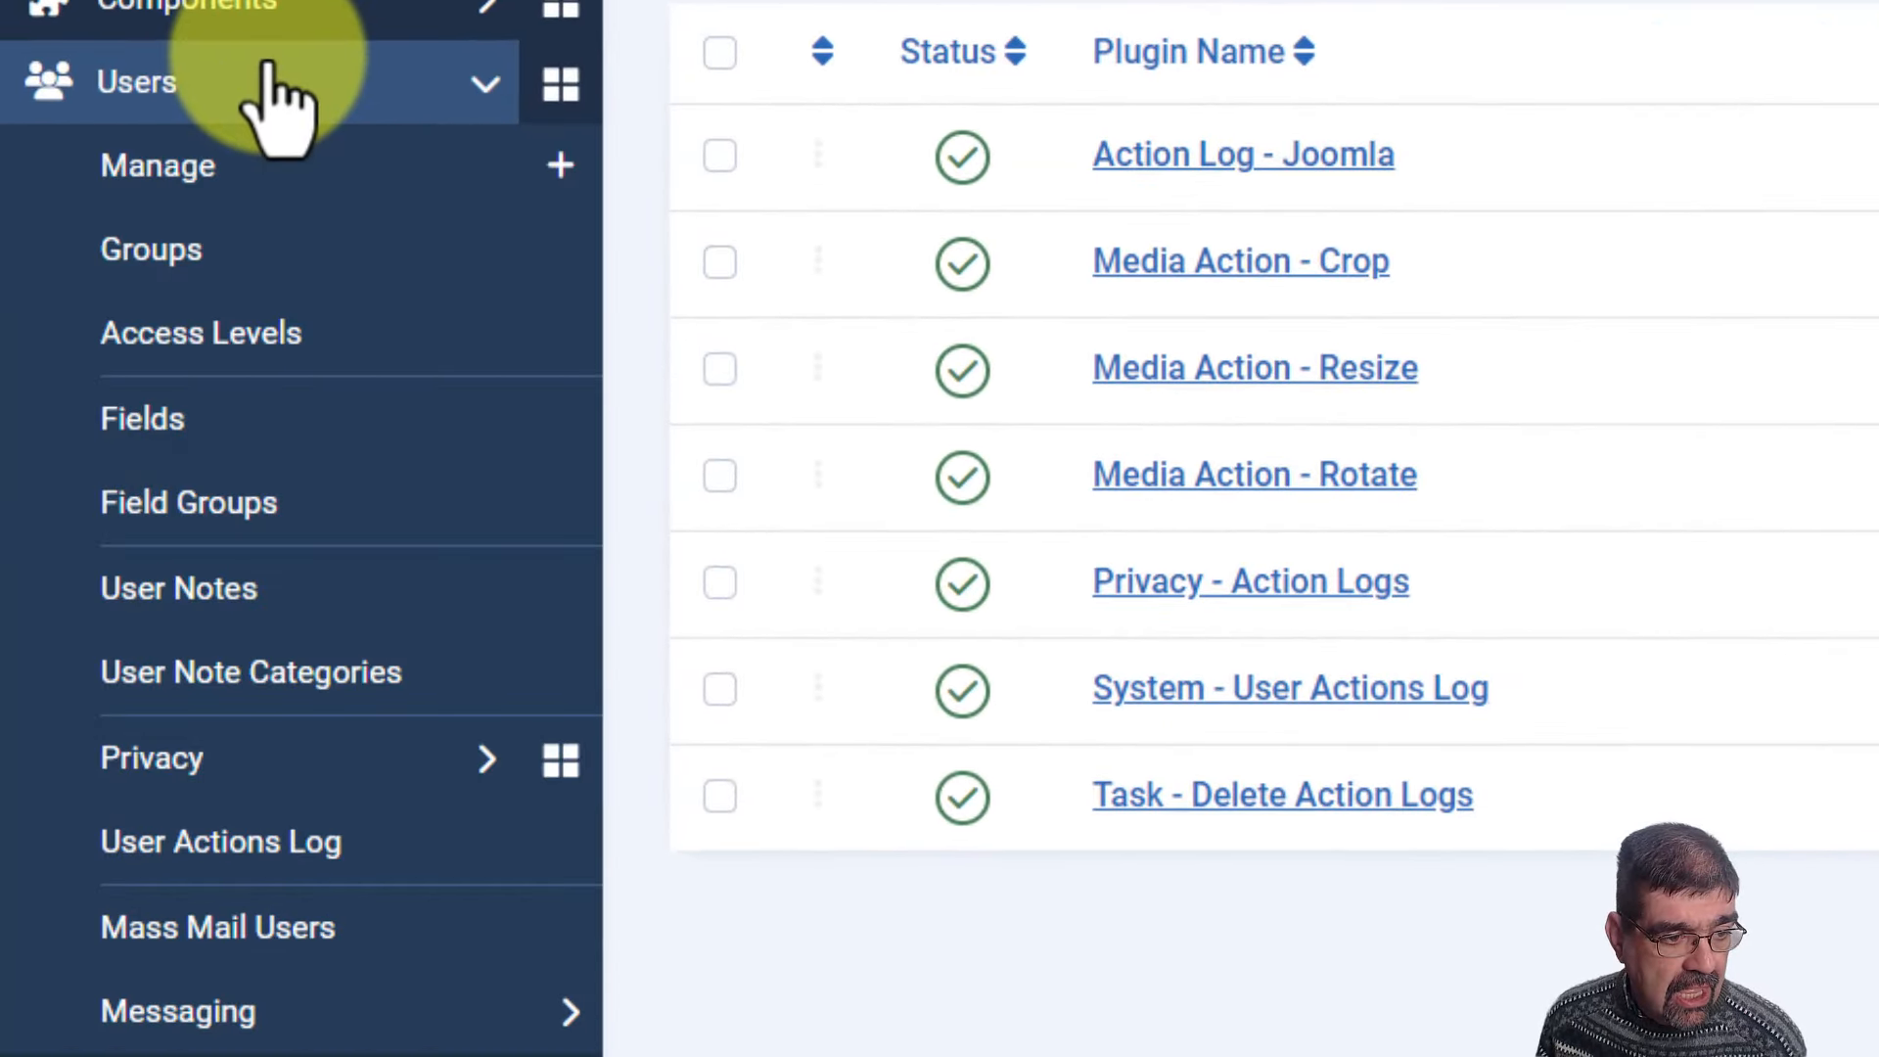
click(232, 844)
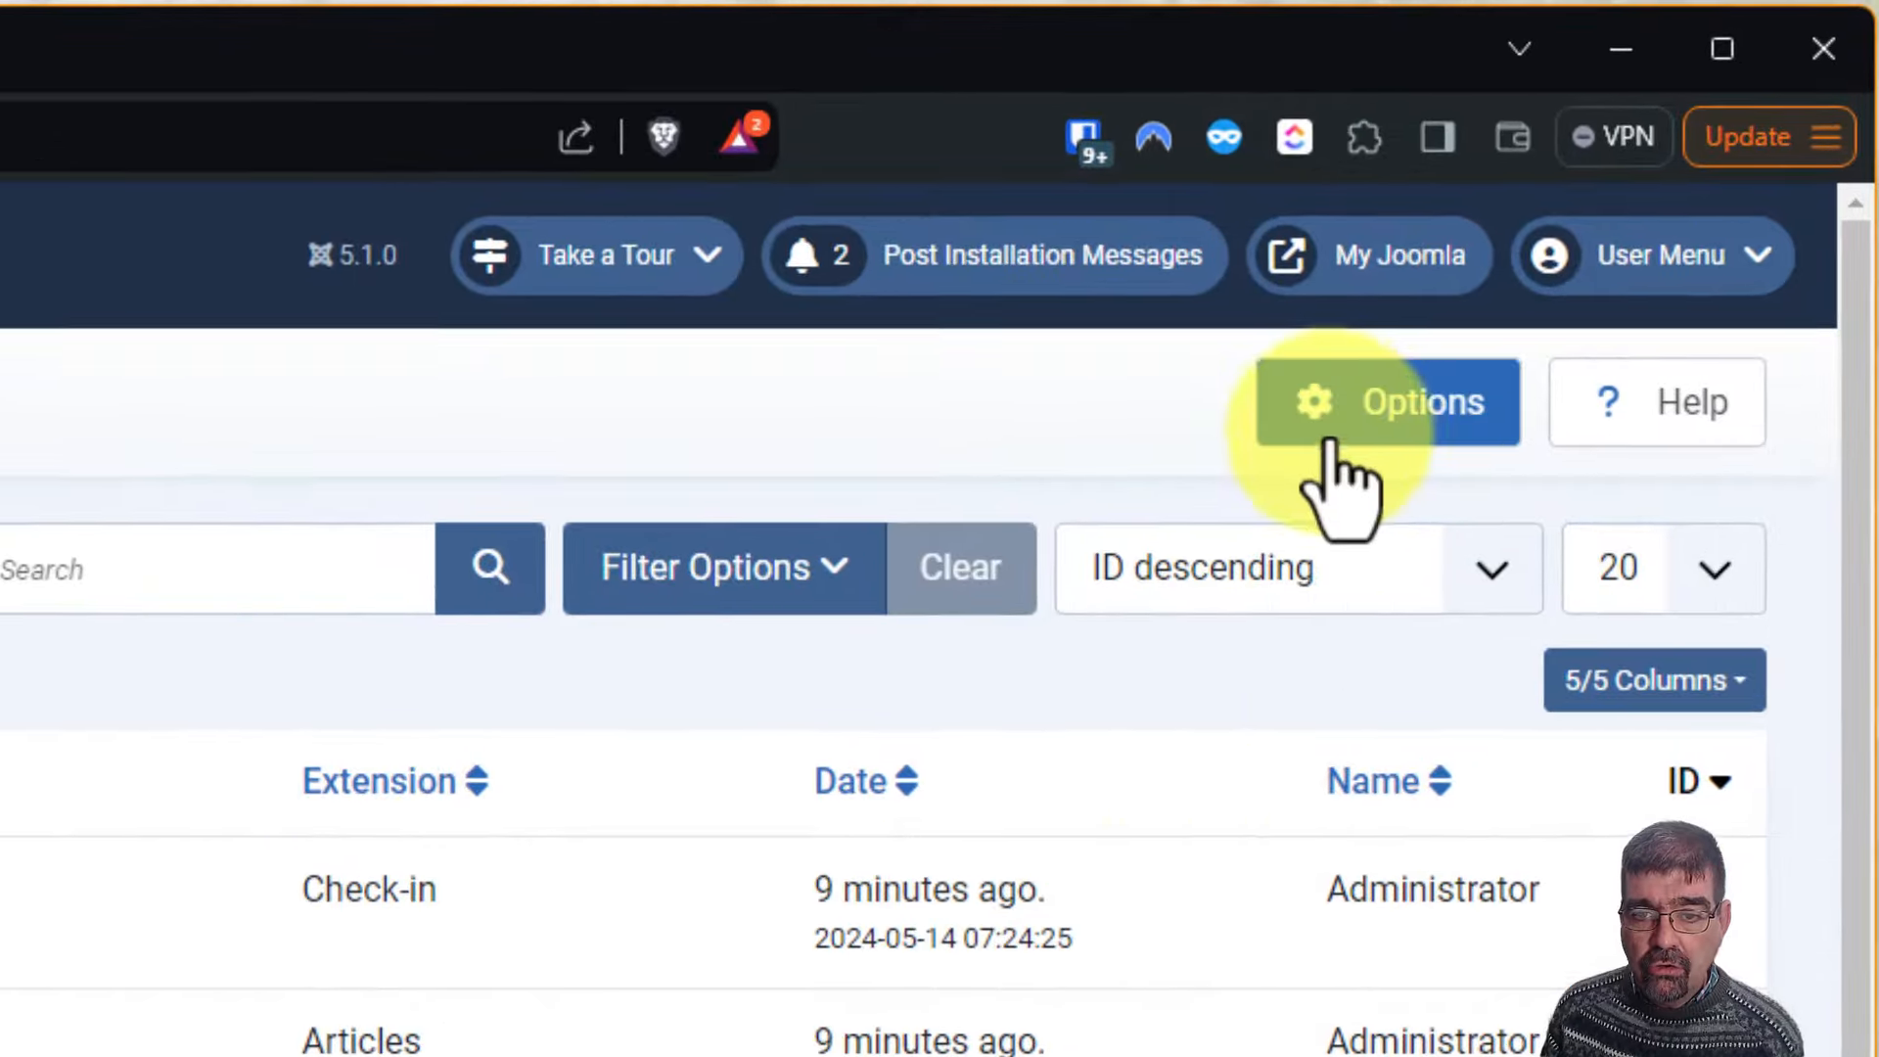
click(1338, 437)
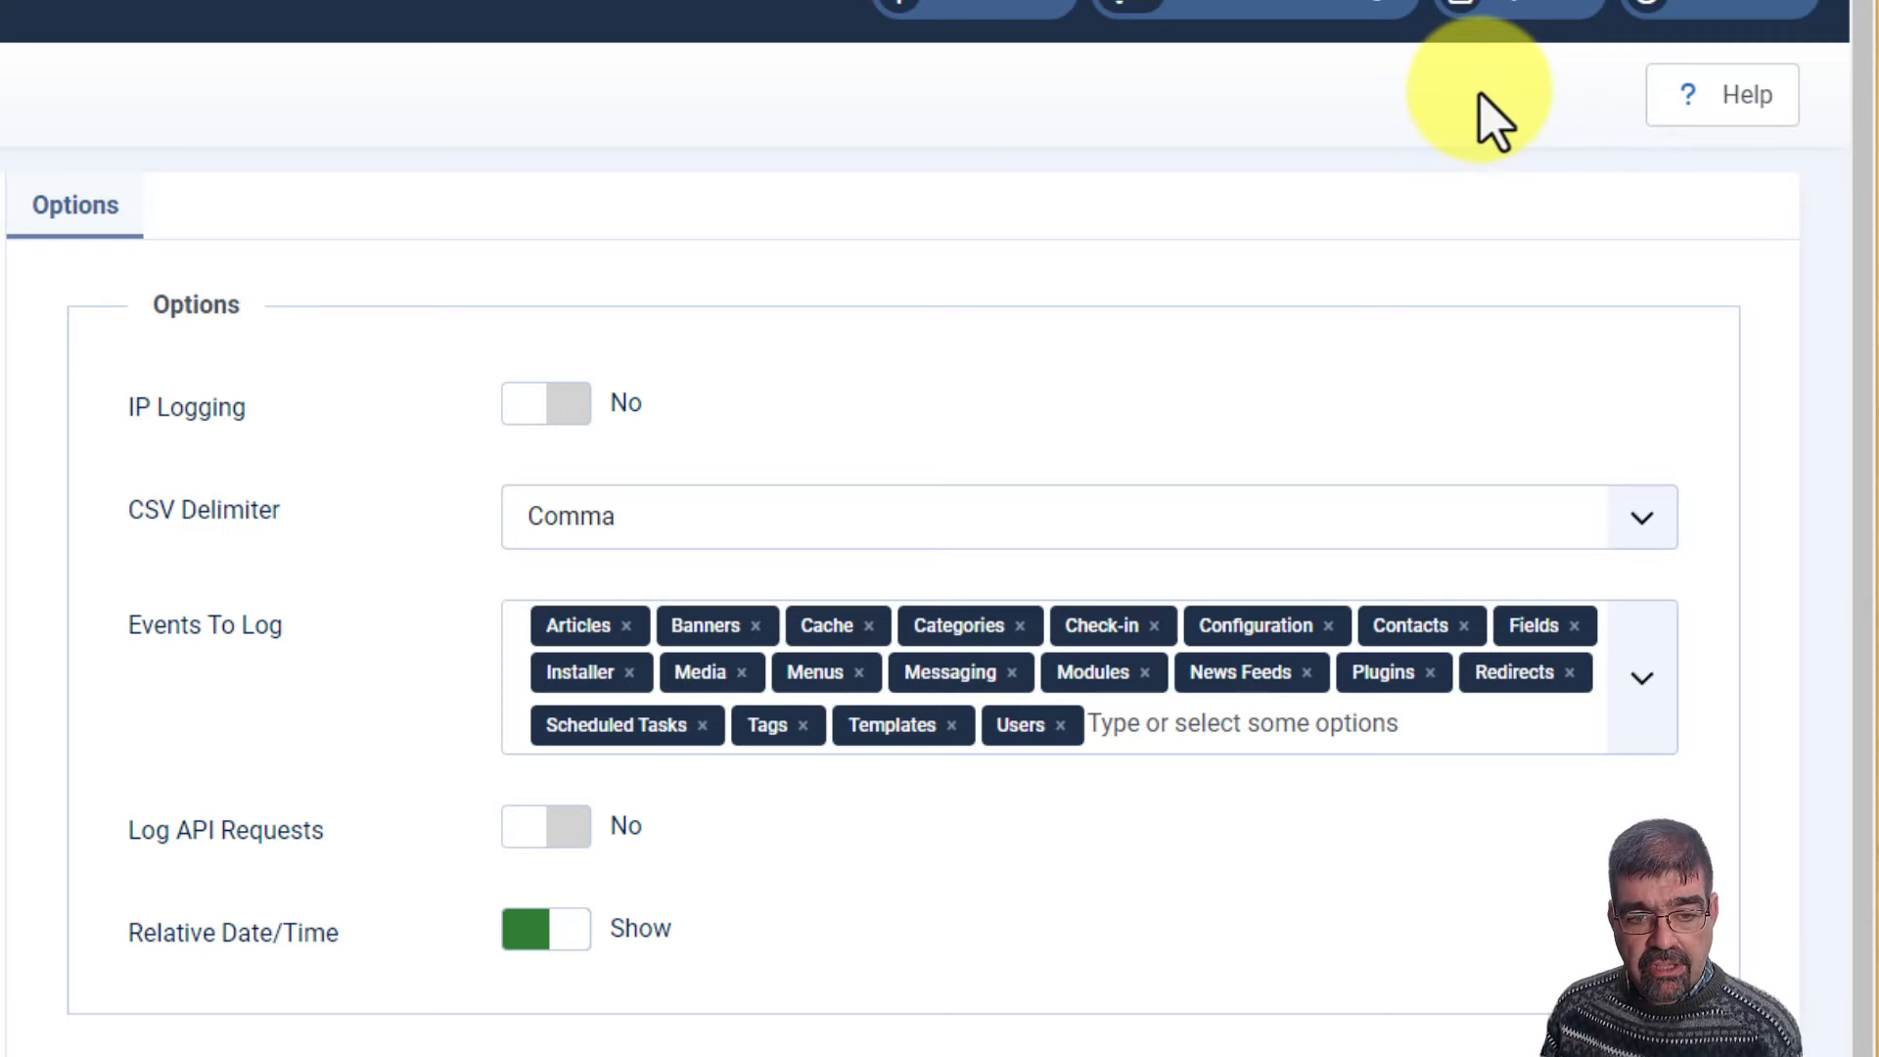
- Remove Banners from the events to log and add it back to the list
click(756, 627)
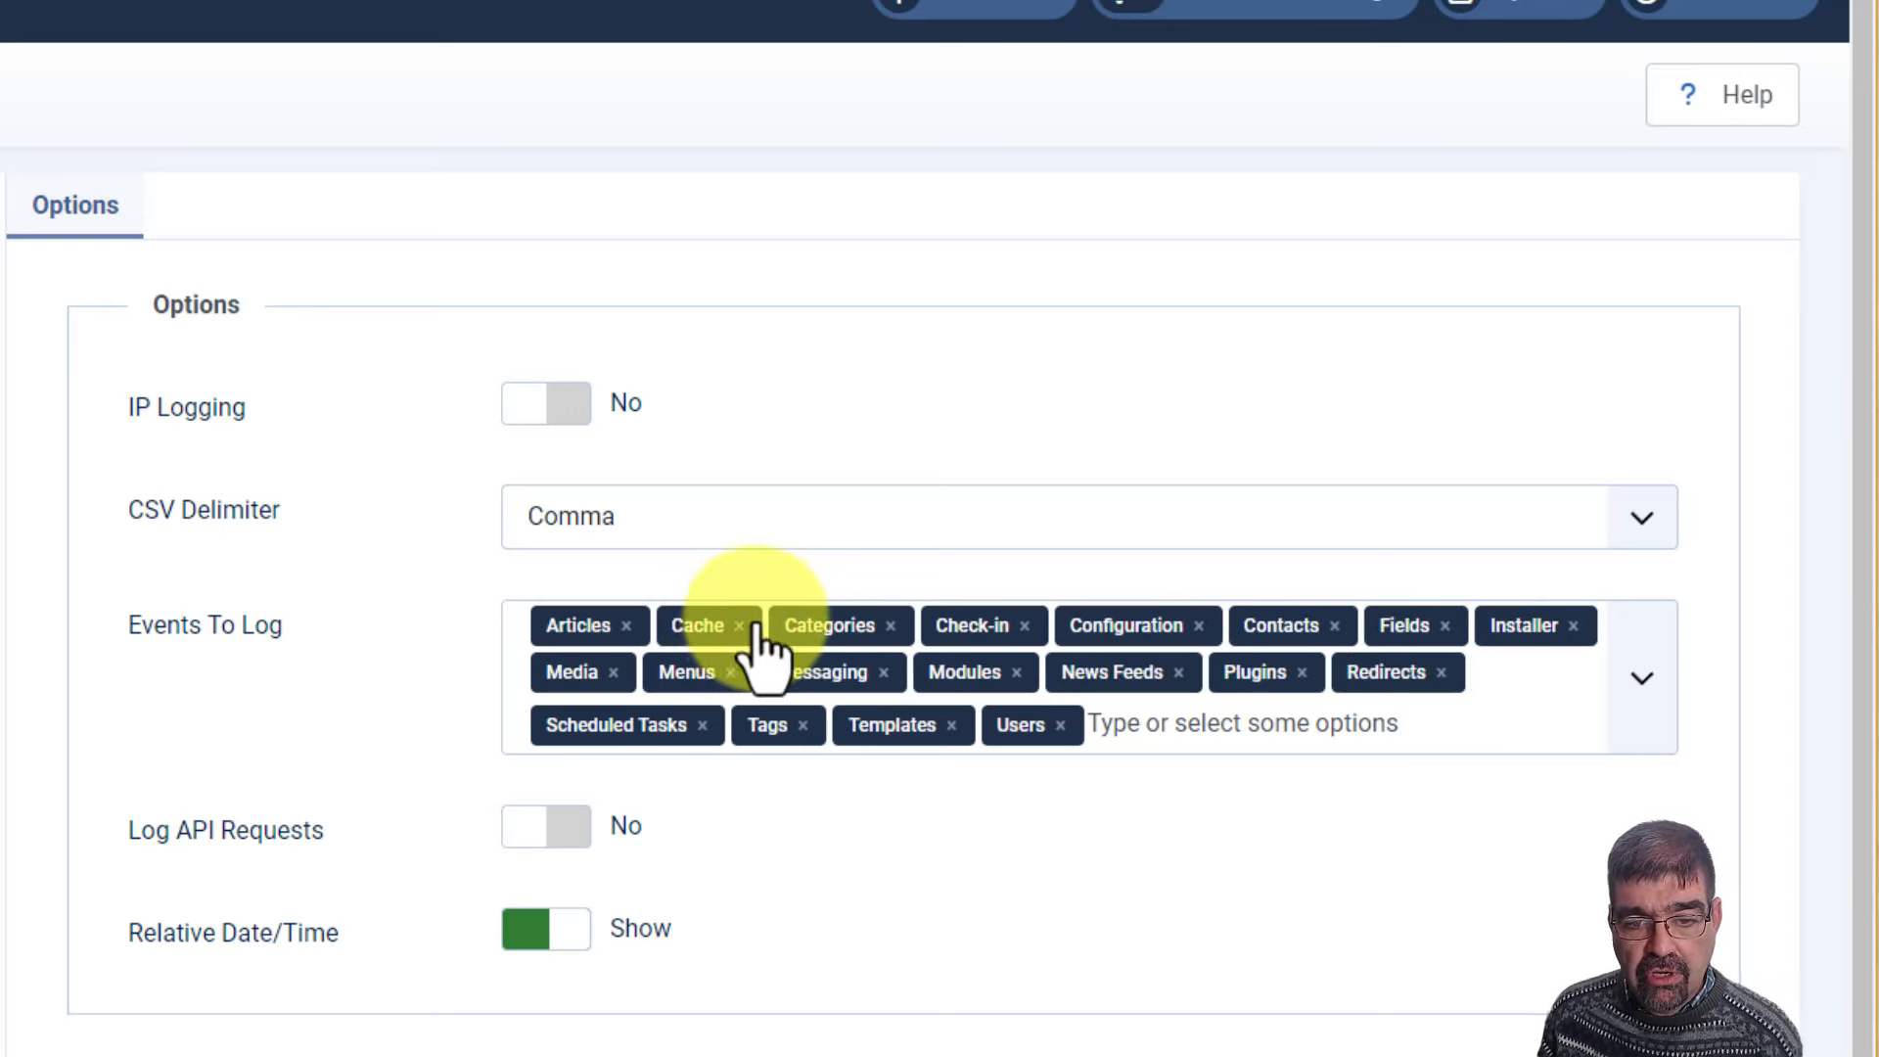
click(1111, 734)
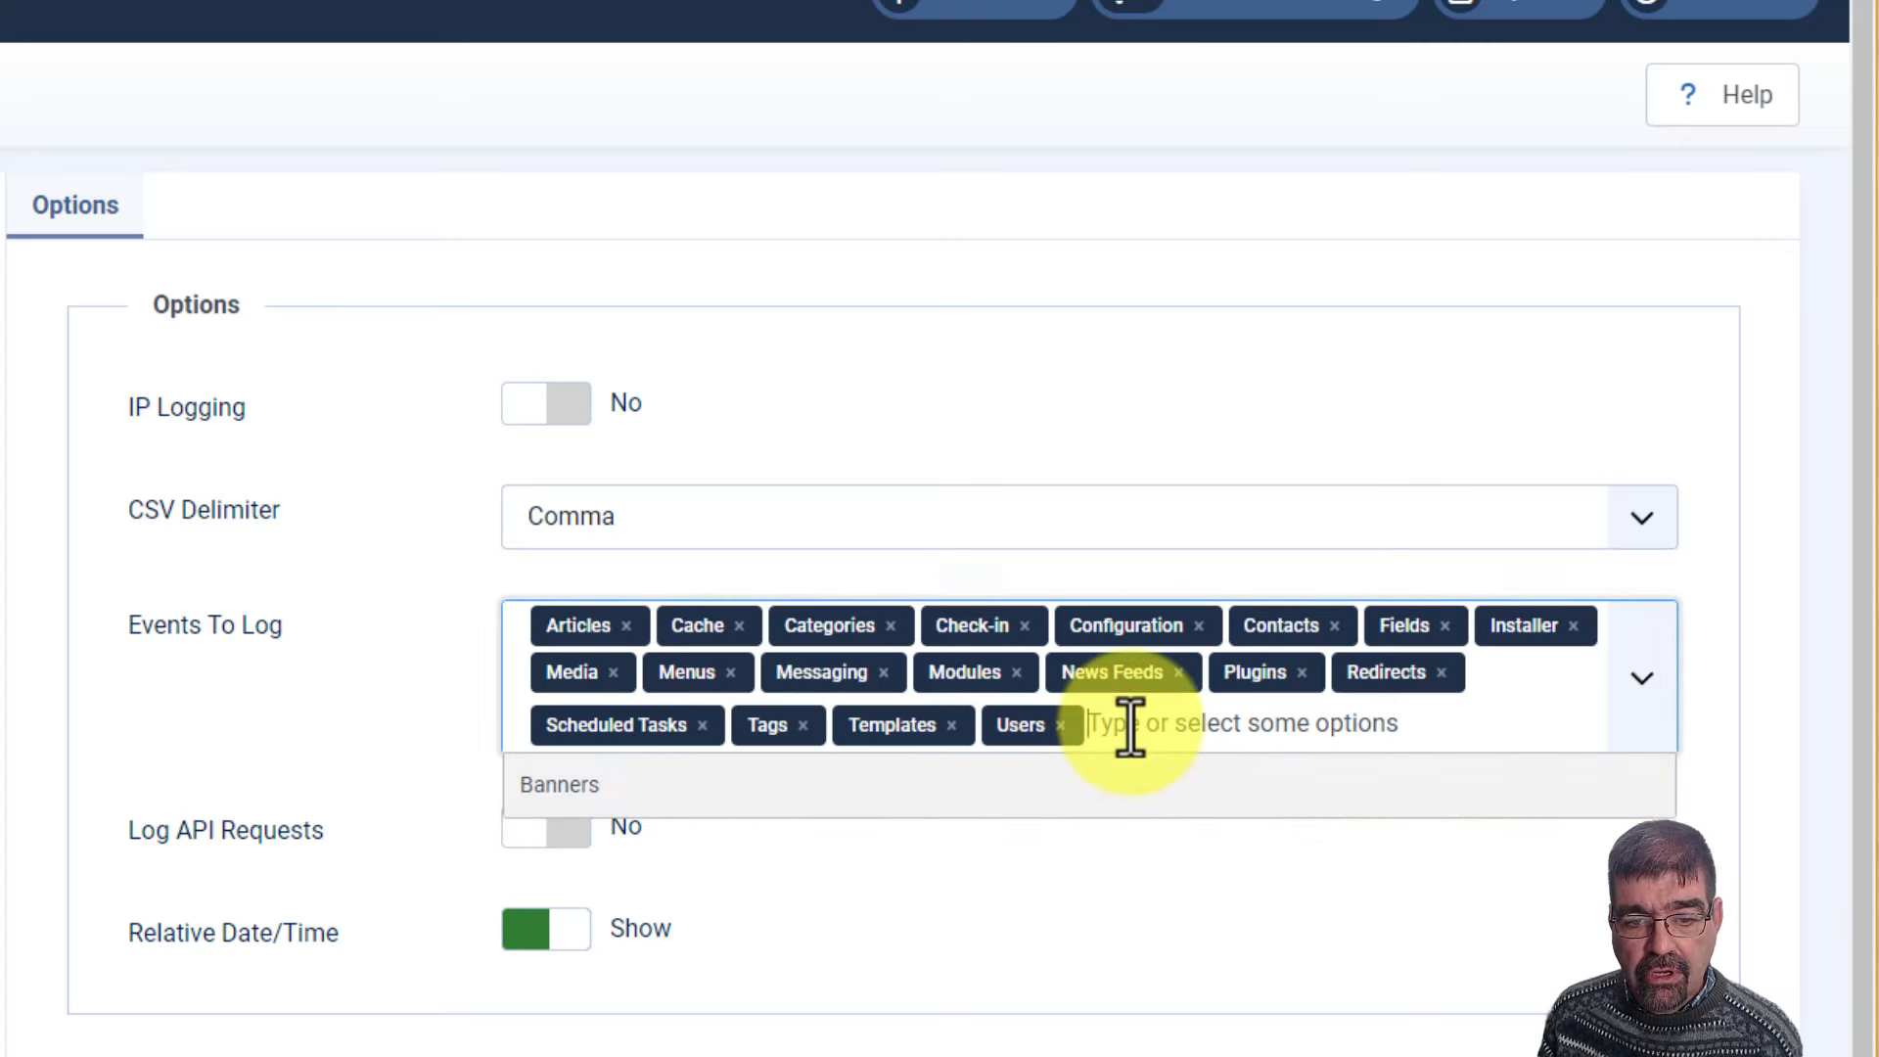
click(588, 788)
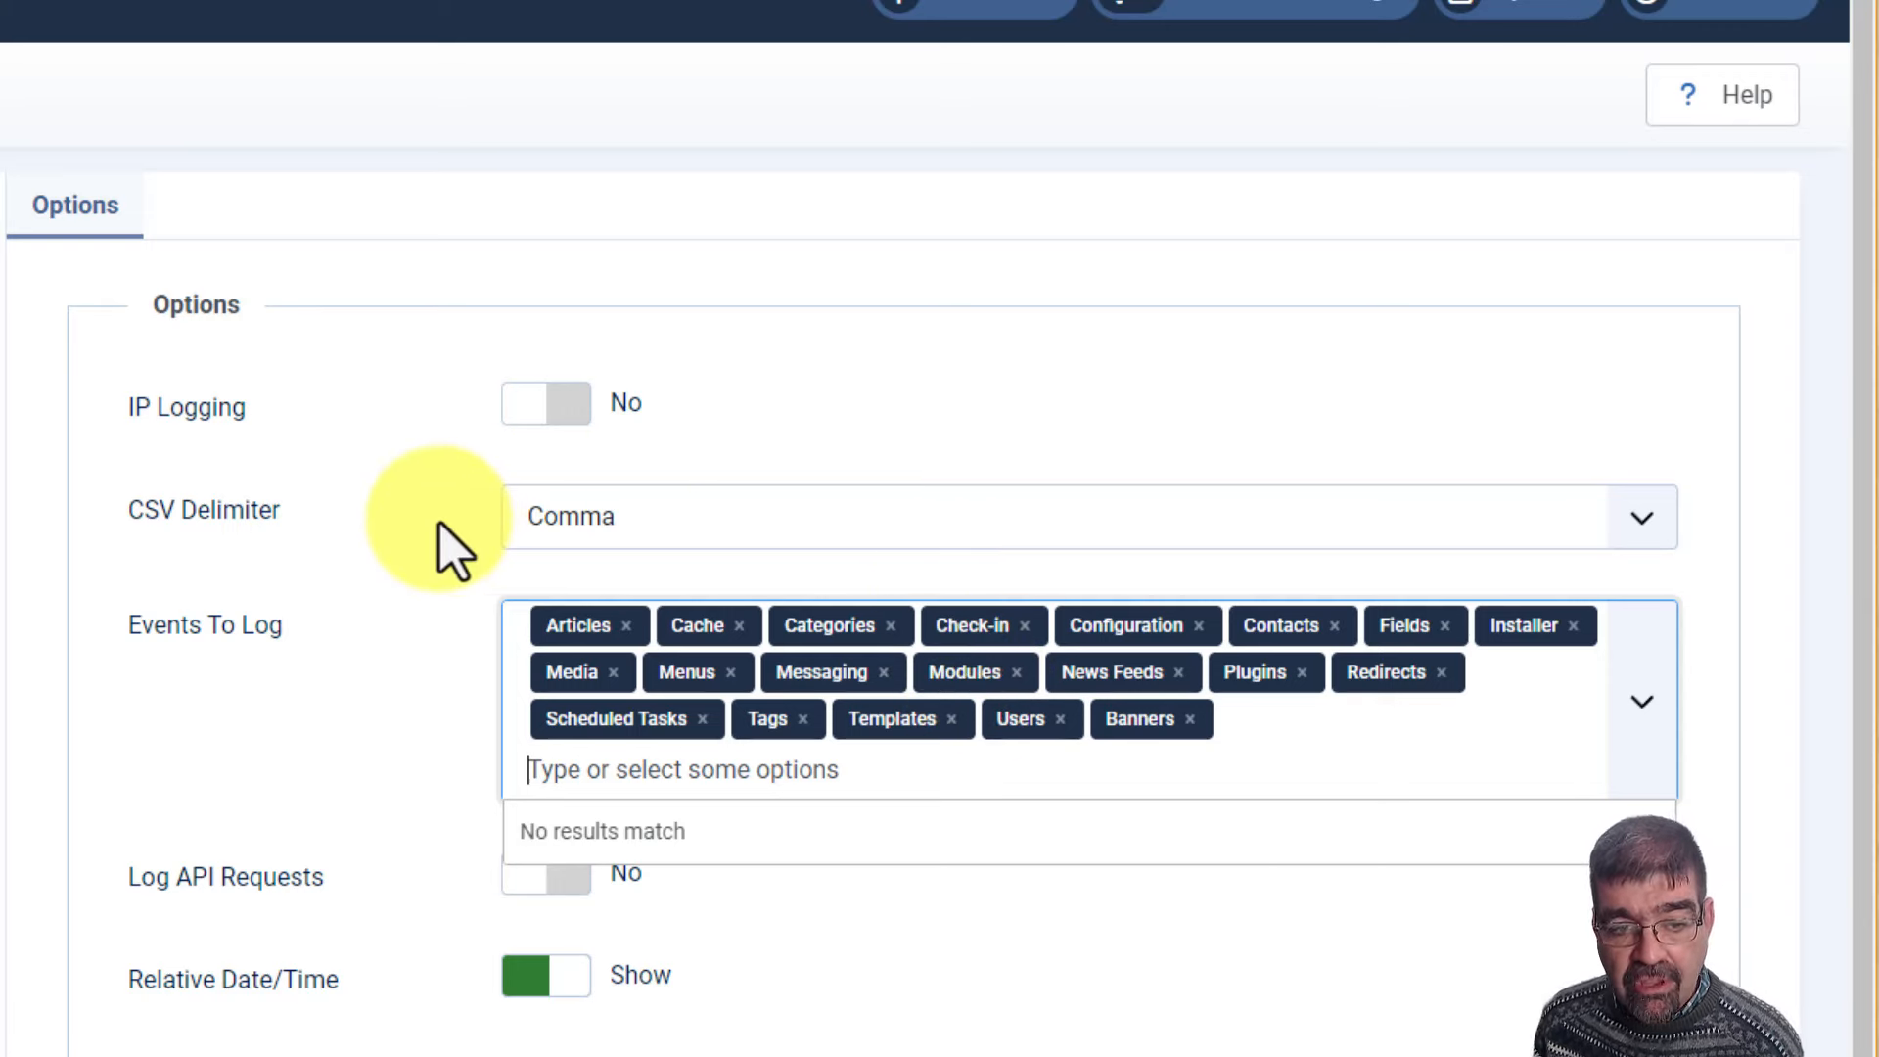
- Keep Comma as the CSV delimiter, enable IP Logging, and save and close the options
click(586, 516)
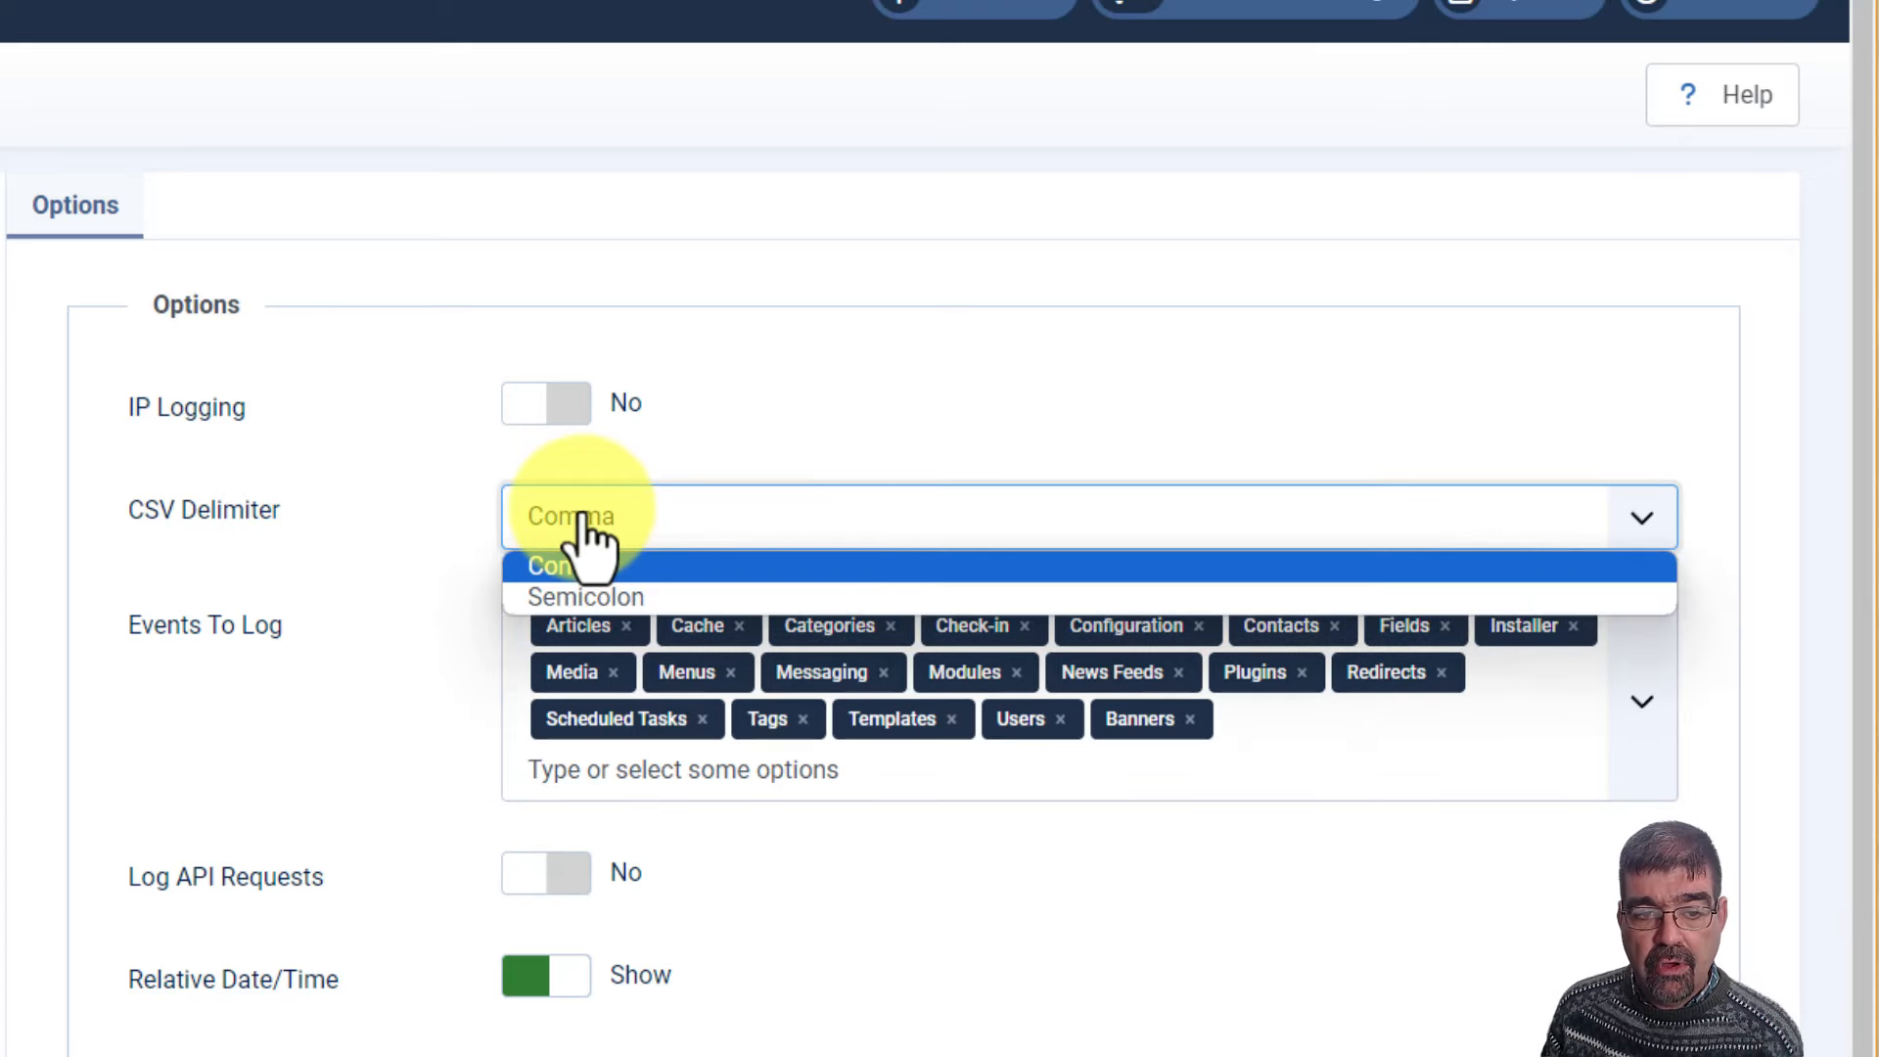
click(577, 519)
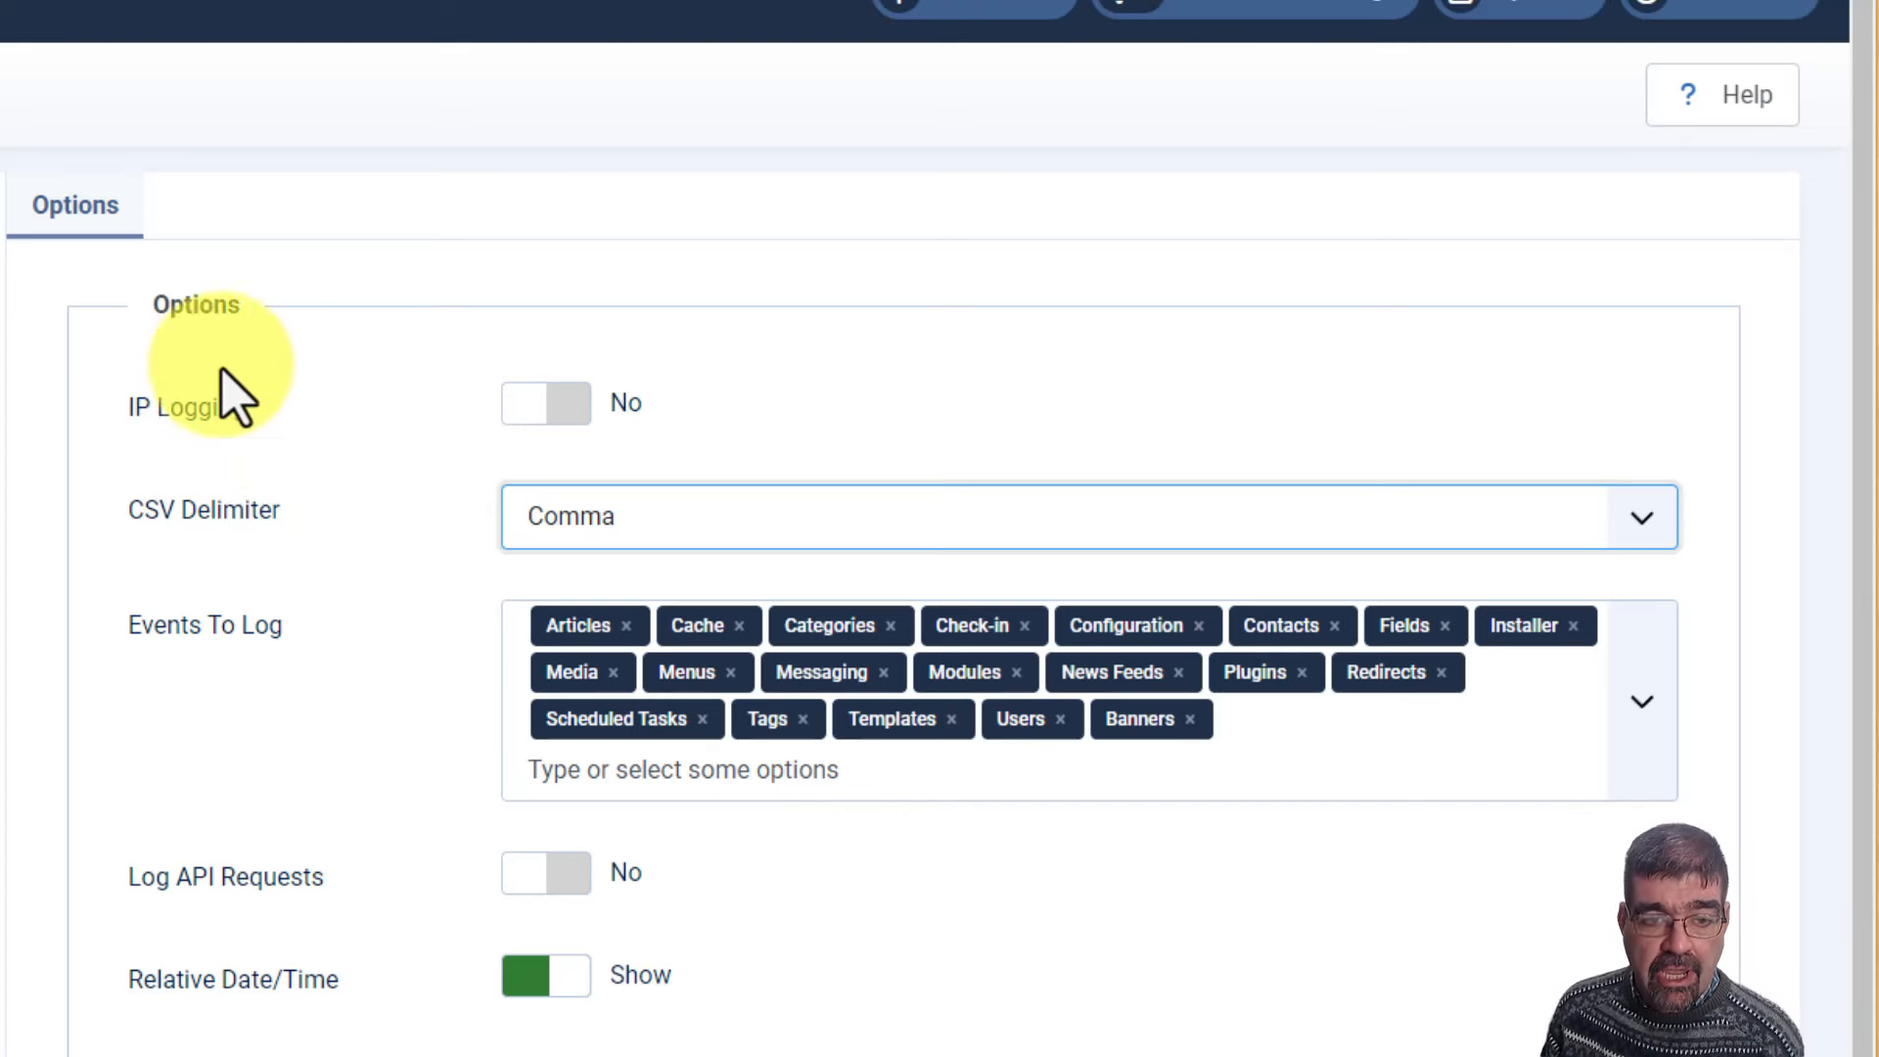
click(573, 406)
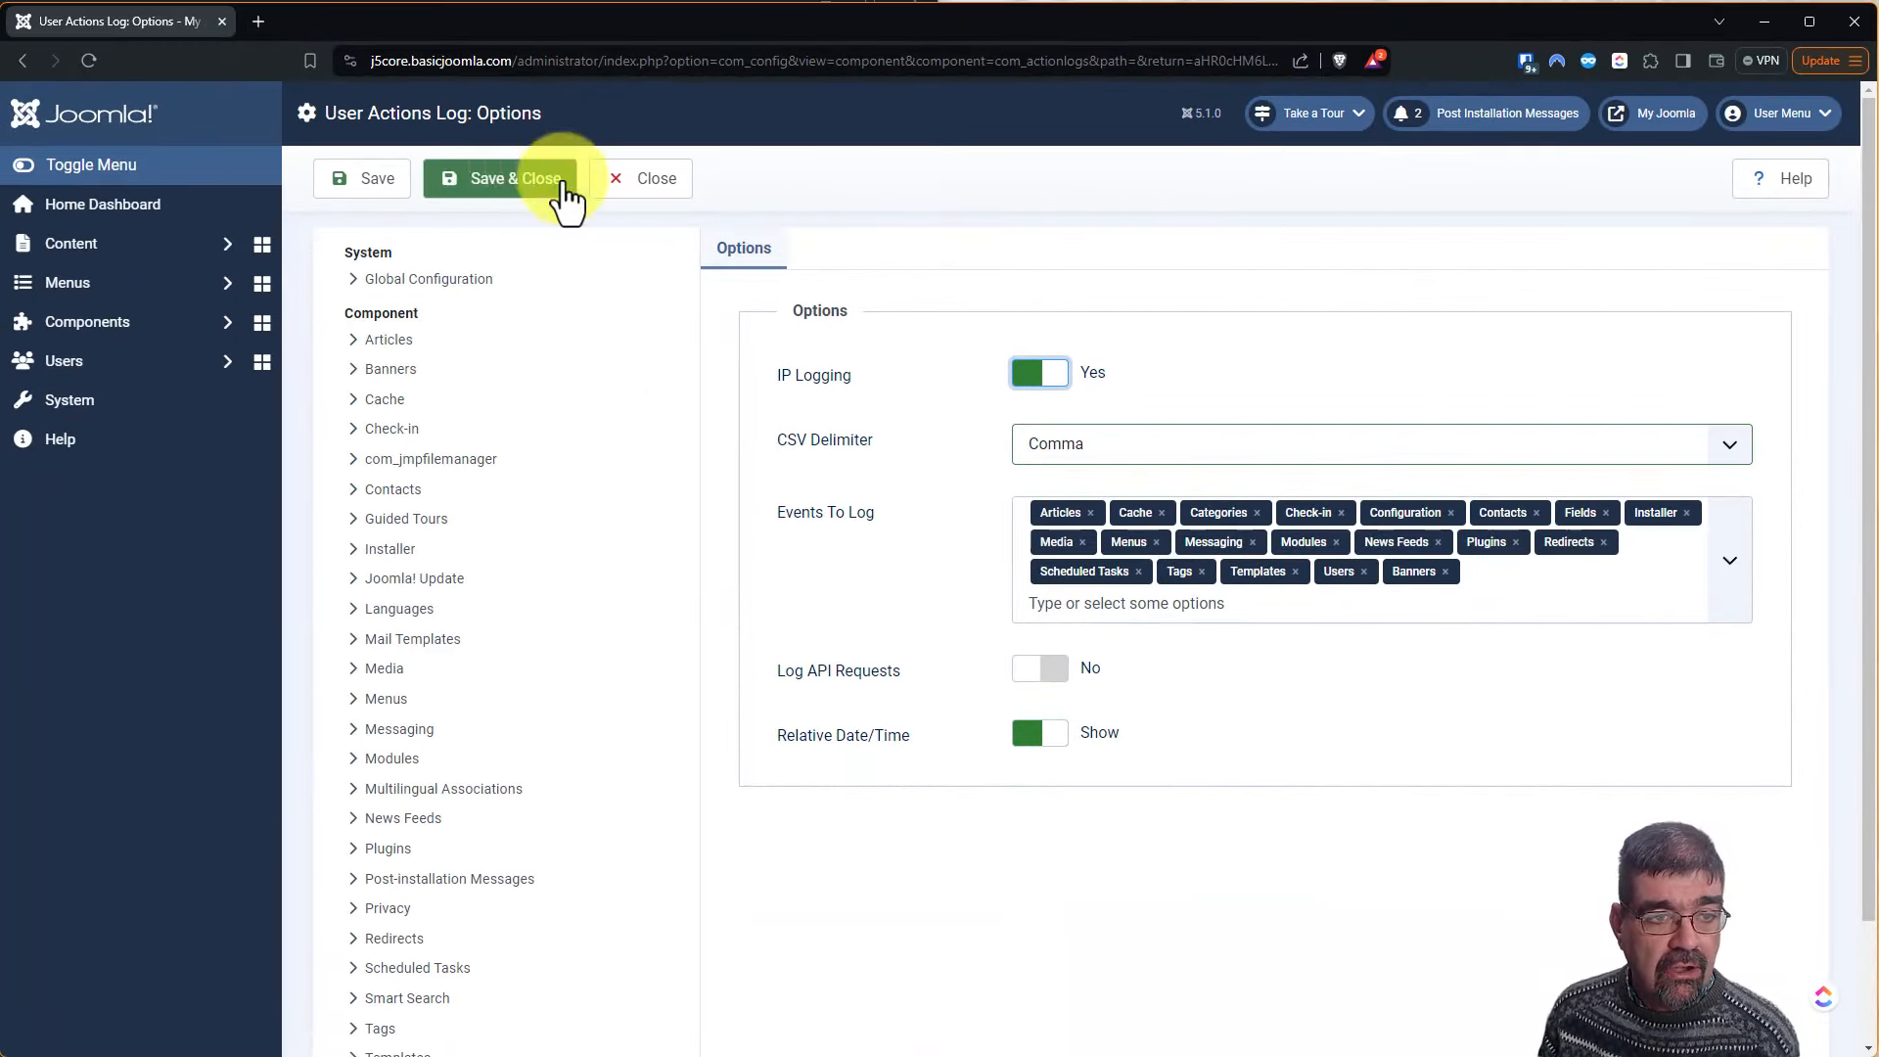
click(525, 191)
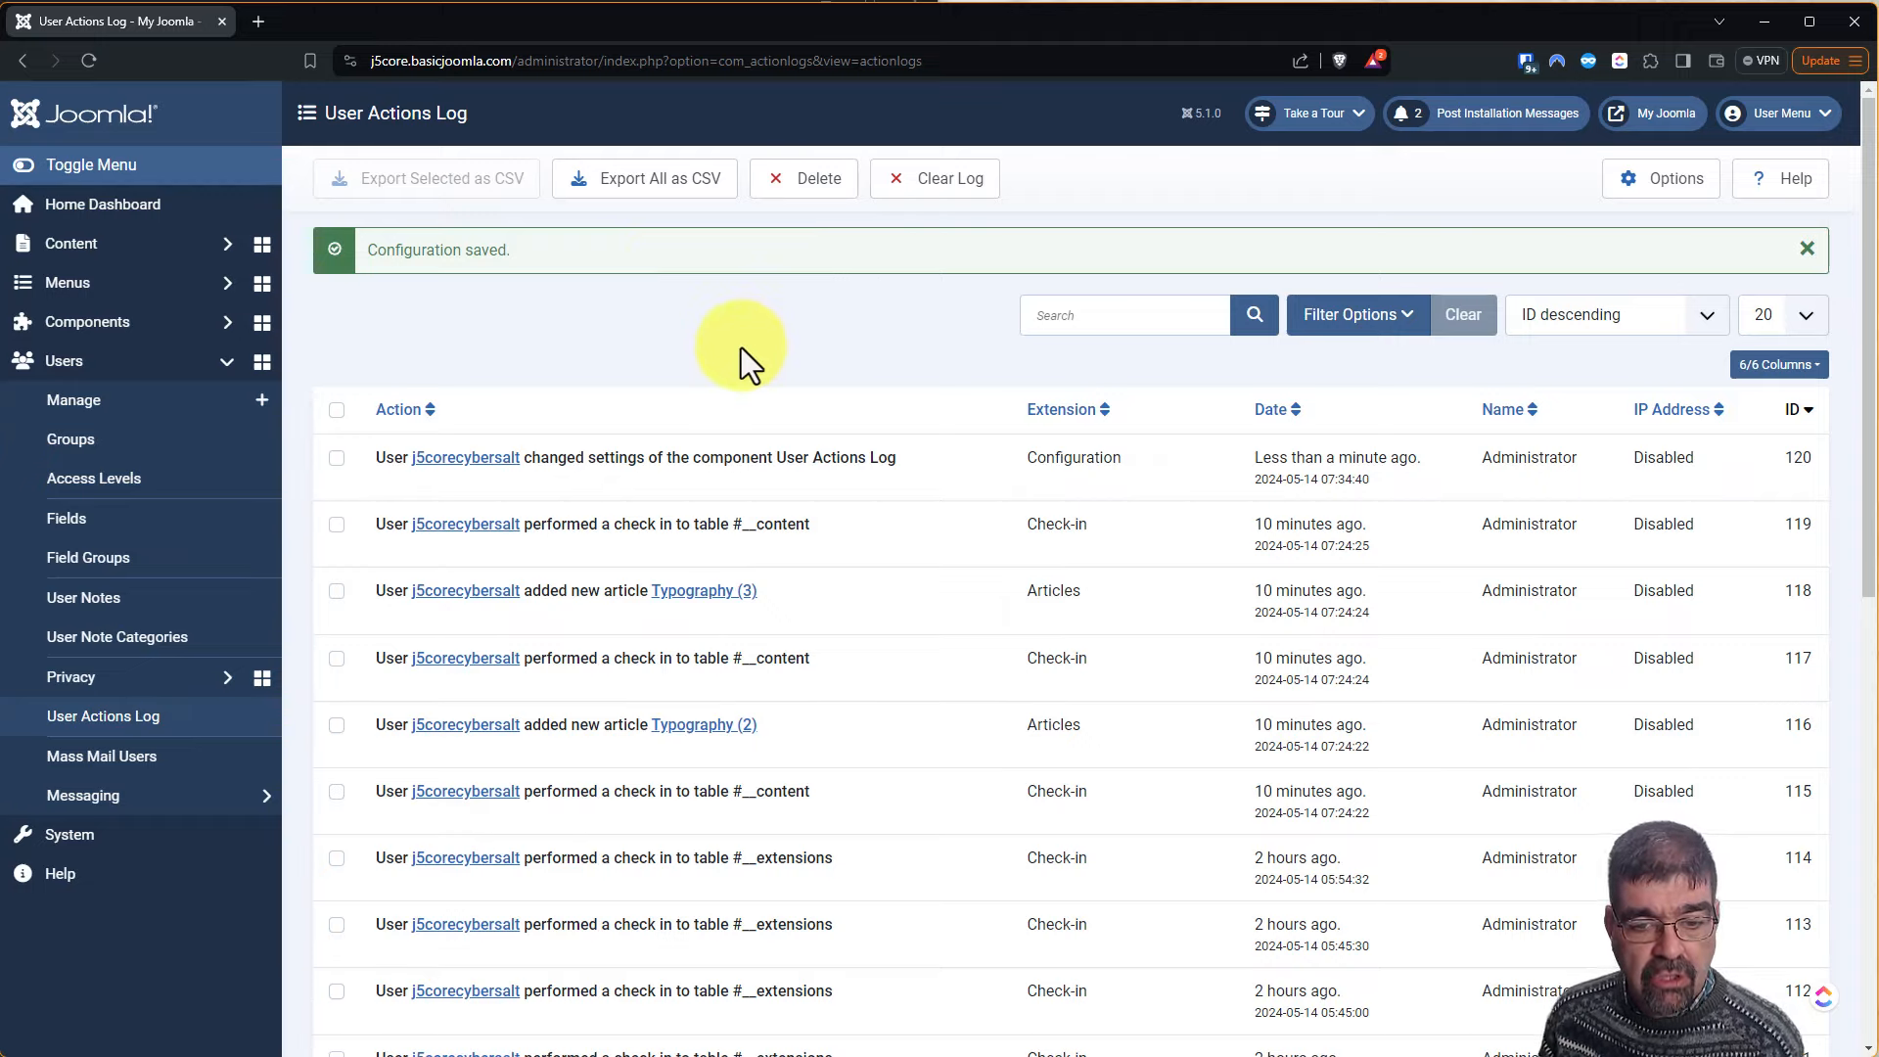
- Look through the logged user actions and filter them by the Articles extension
scroll(741, 349, down, 8)
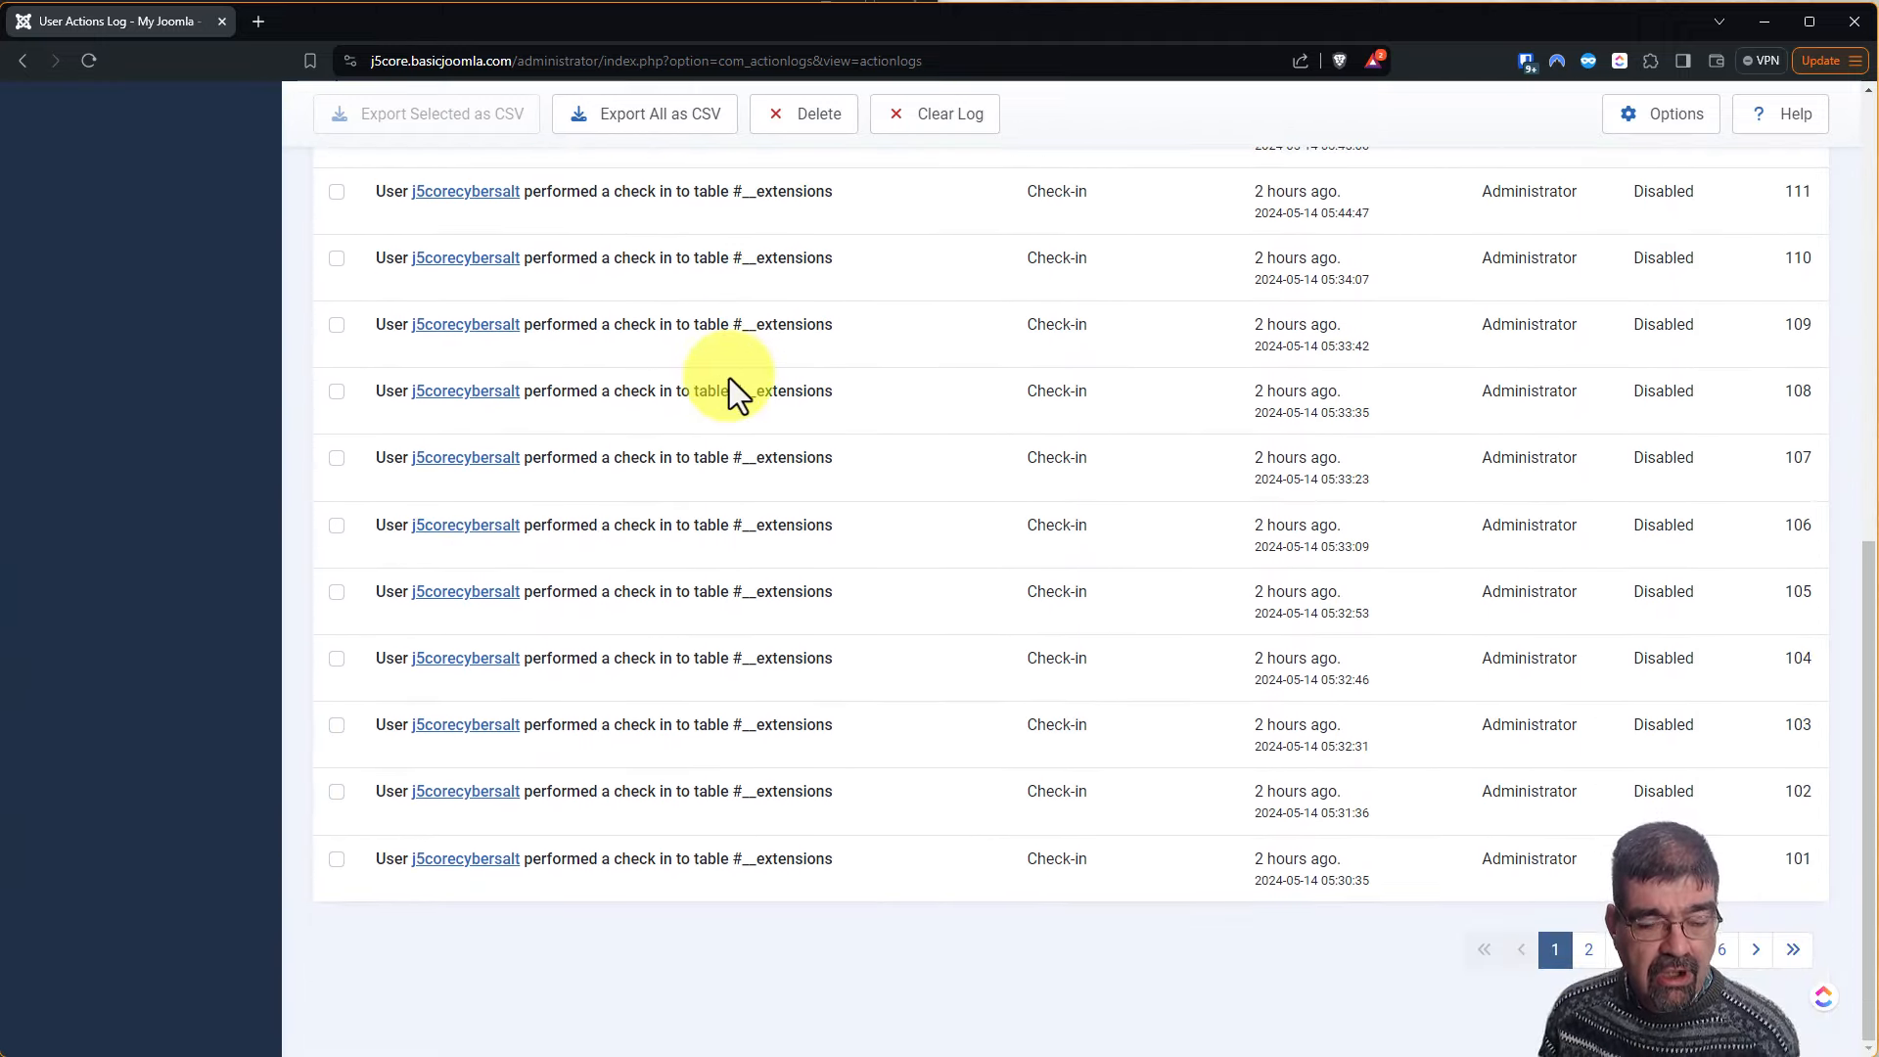
scroll(750, 363, up, 5)
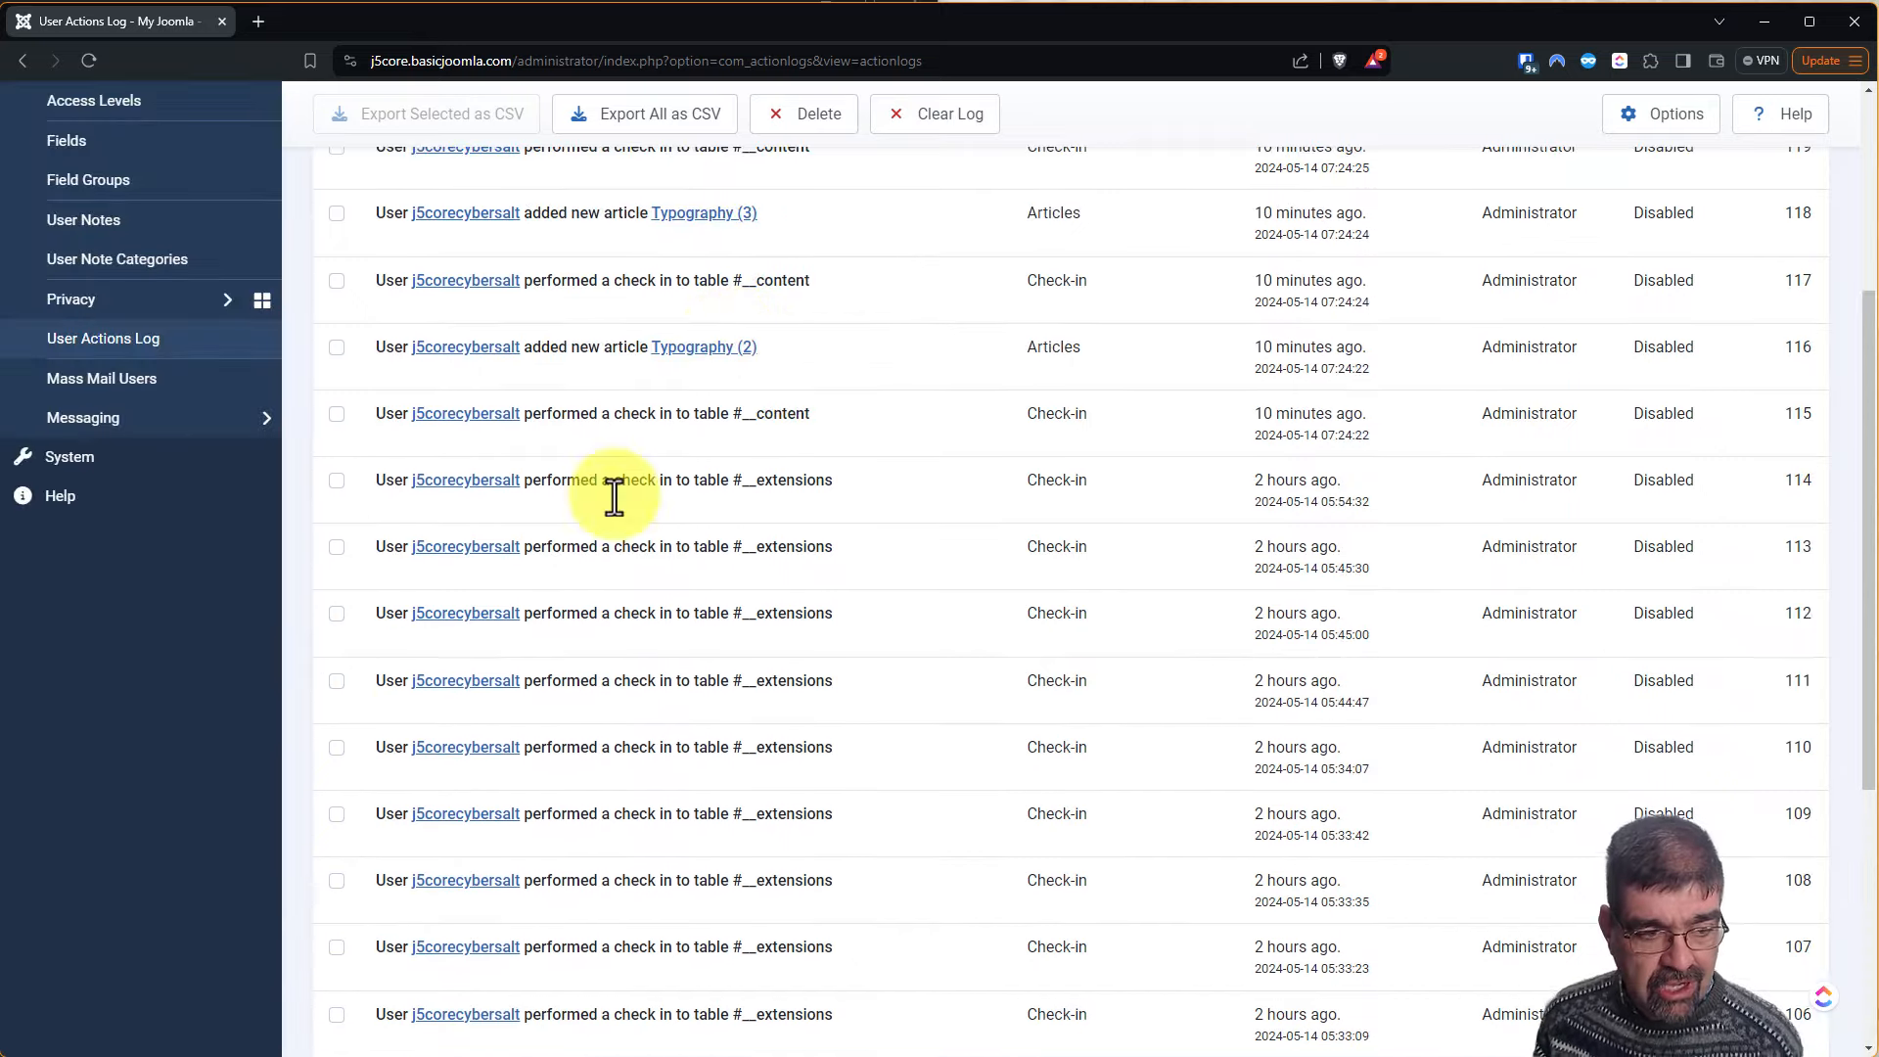
scroll(784, 680, up, 4)
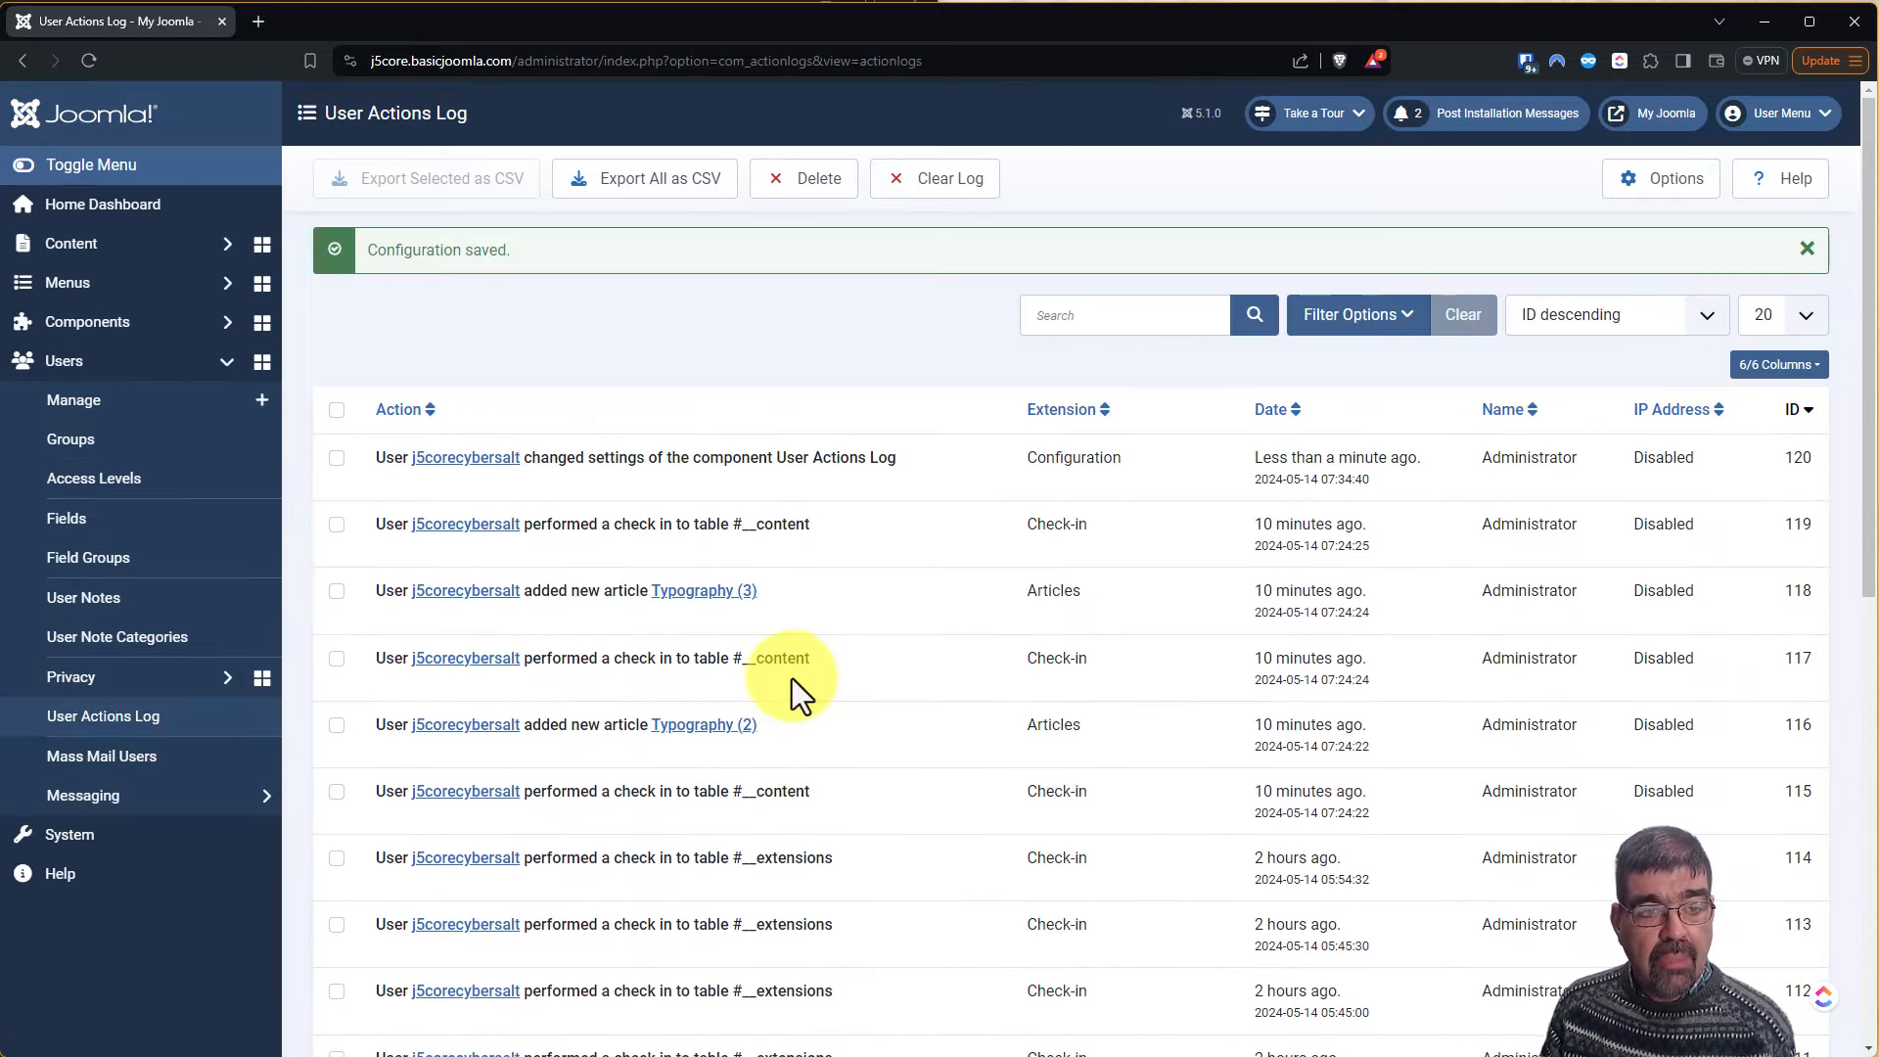
click(1348, 333)
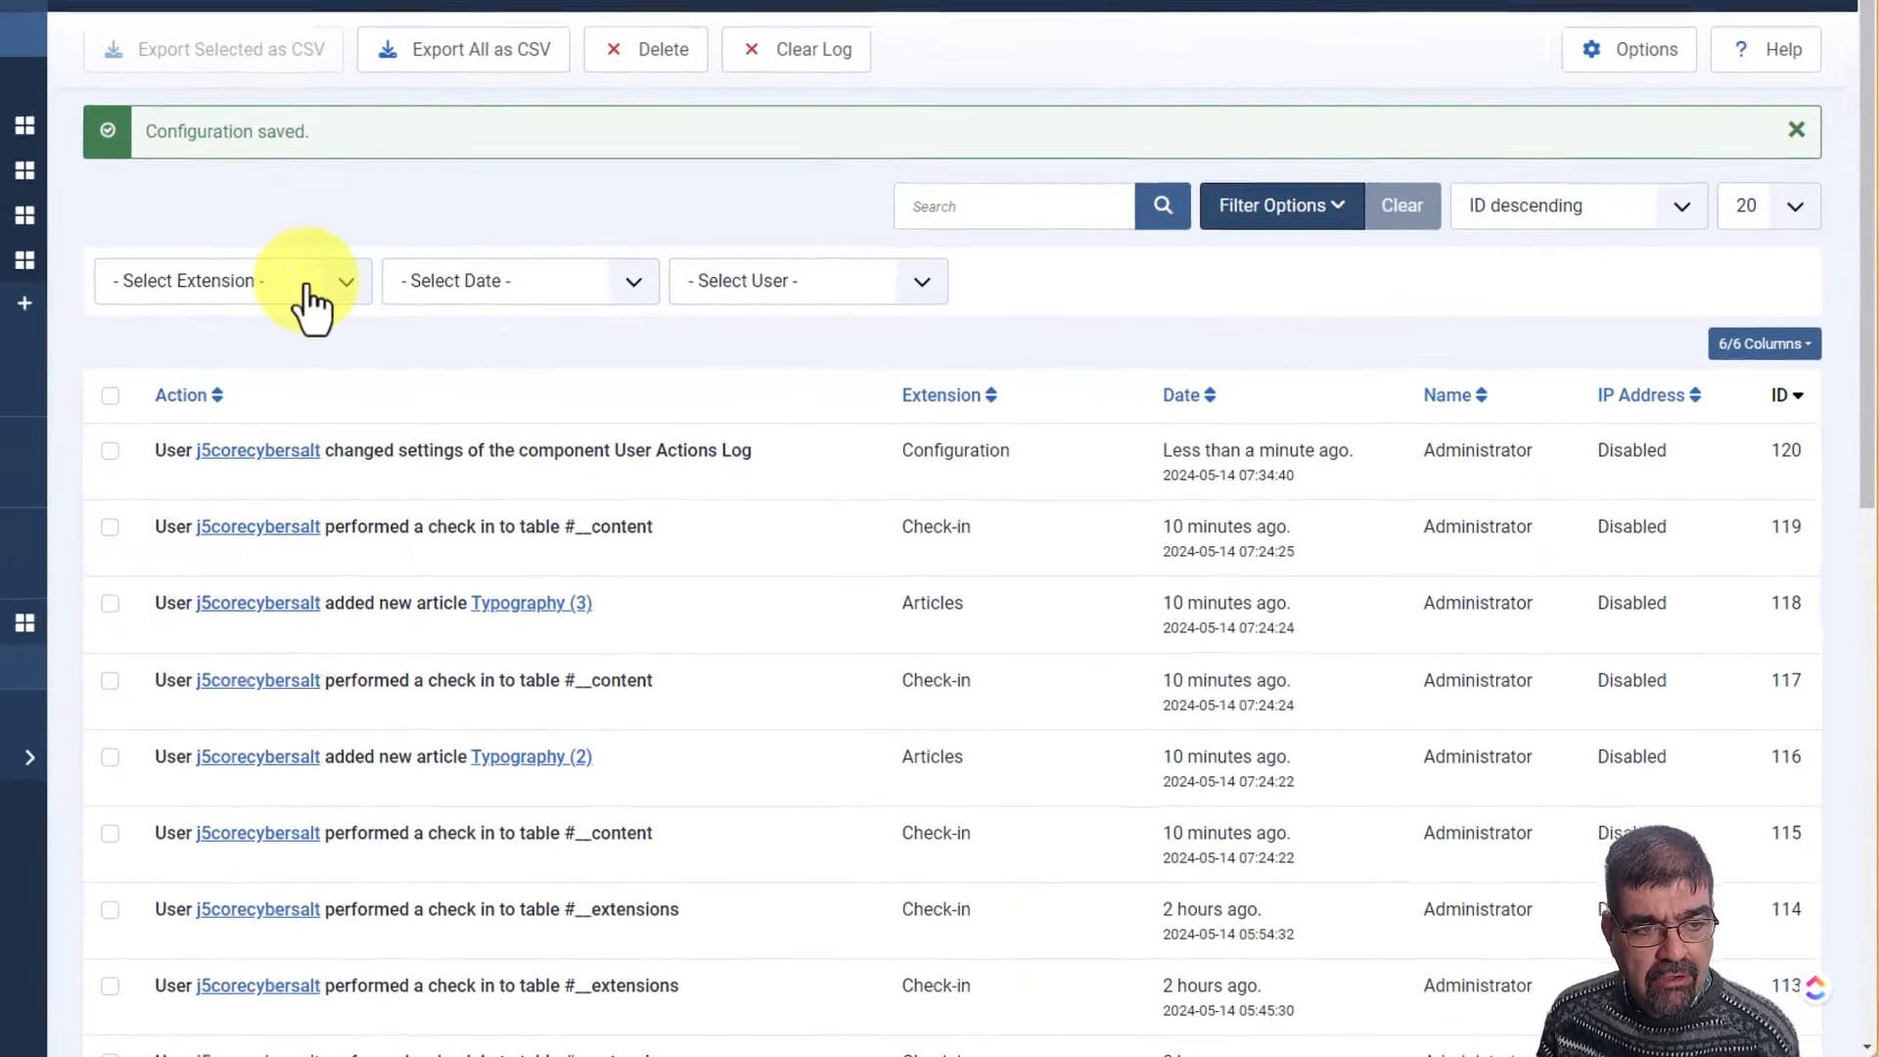
click(514, 382)
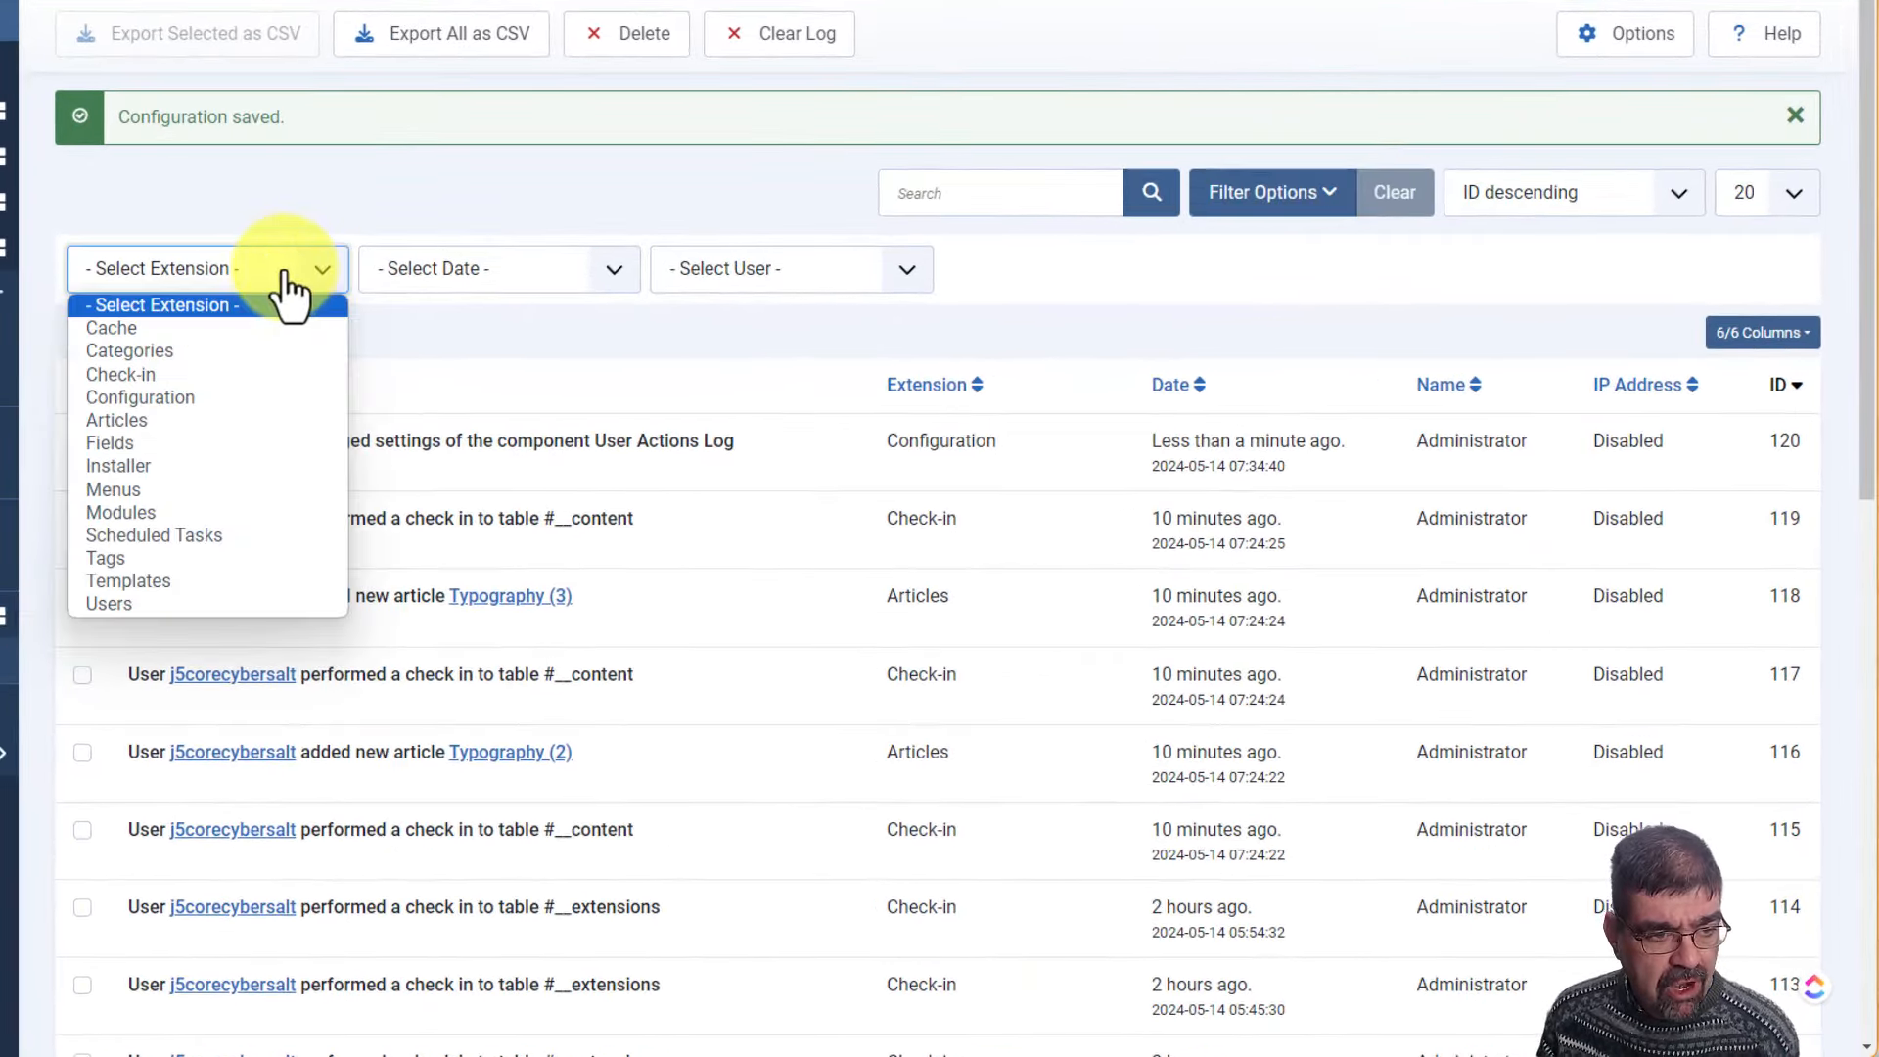
click(248, 417)
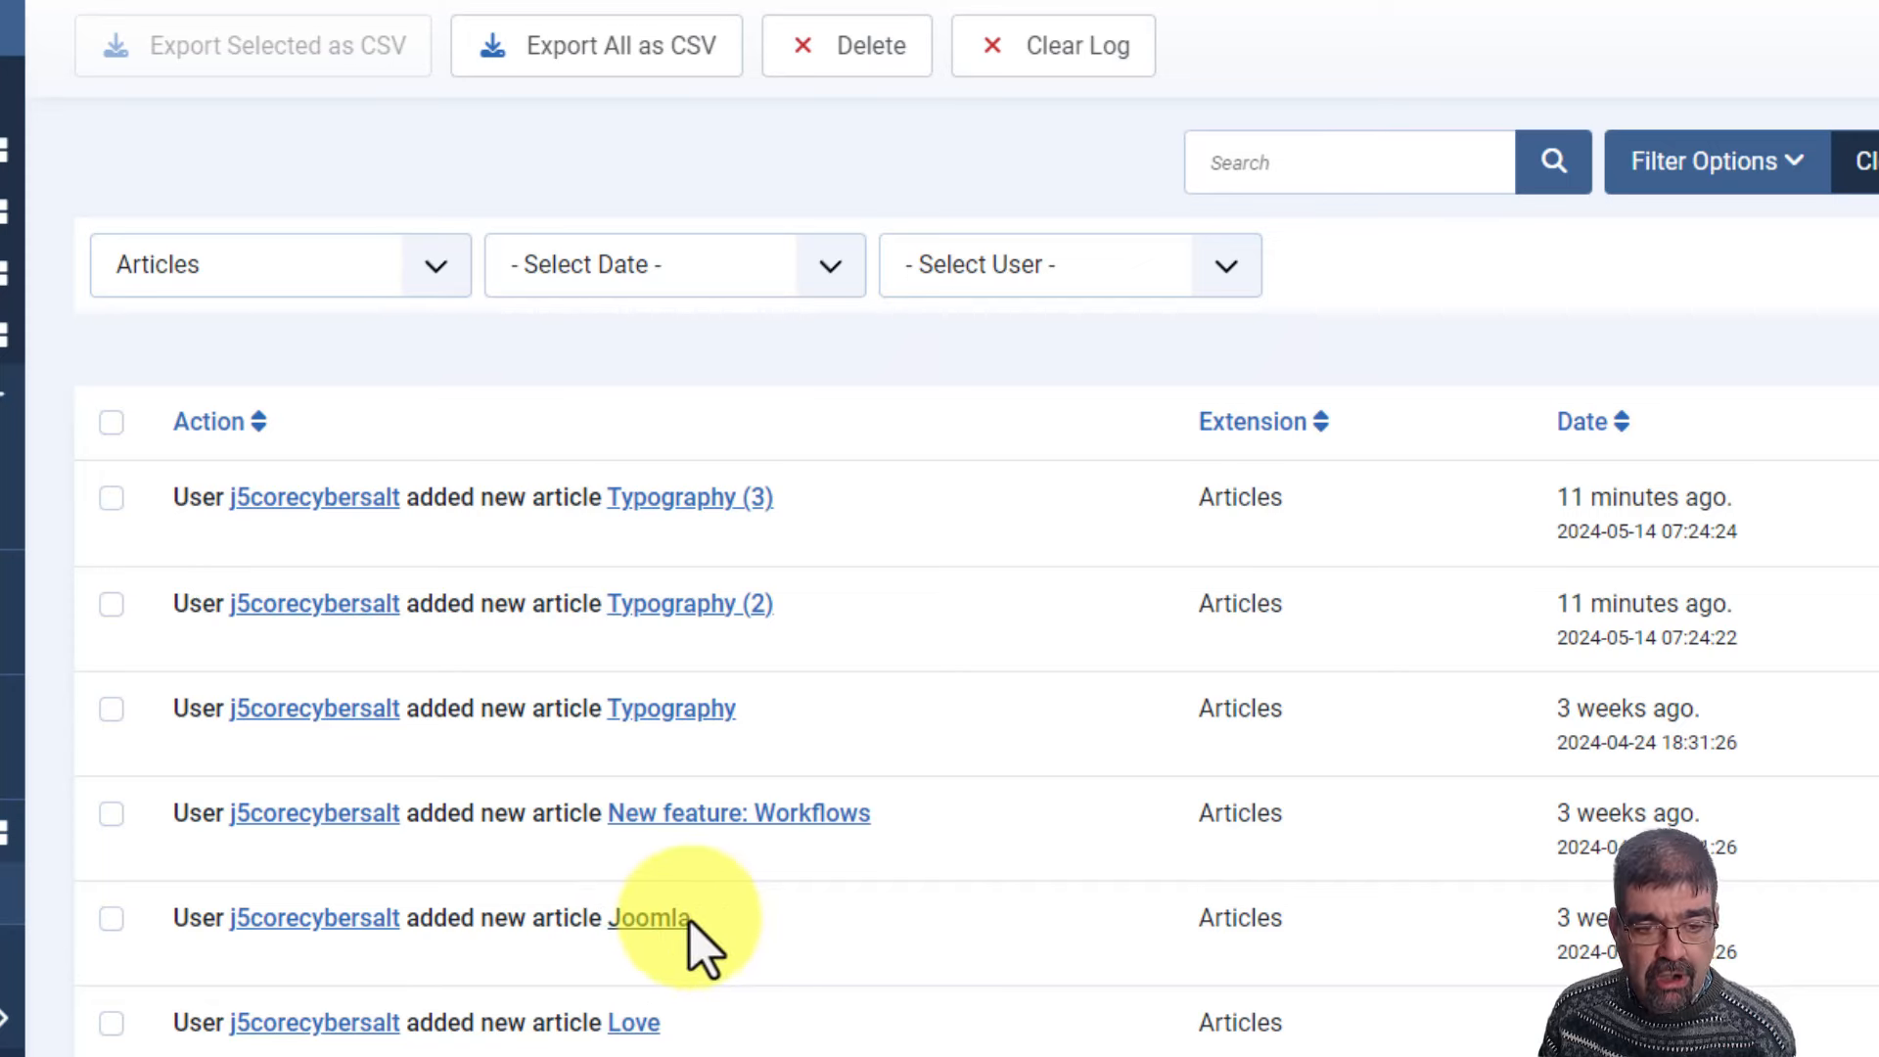
- Change the log's extension filter to Configuration to review the component settings changes
click(185, 284)
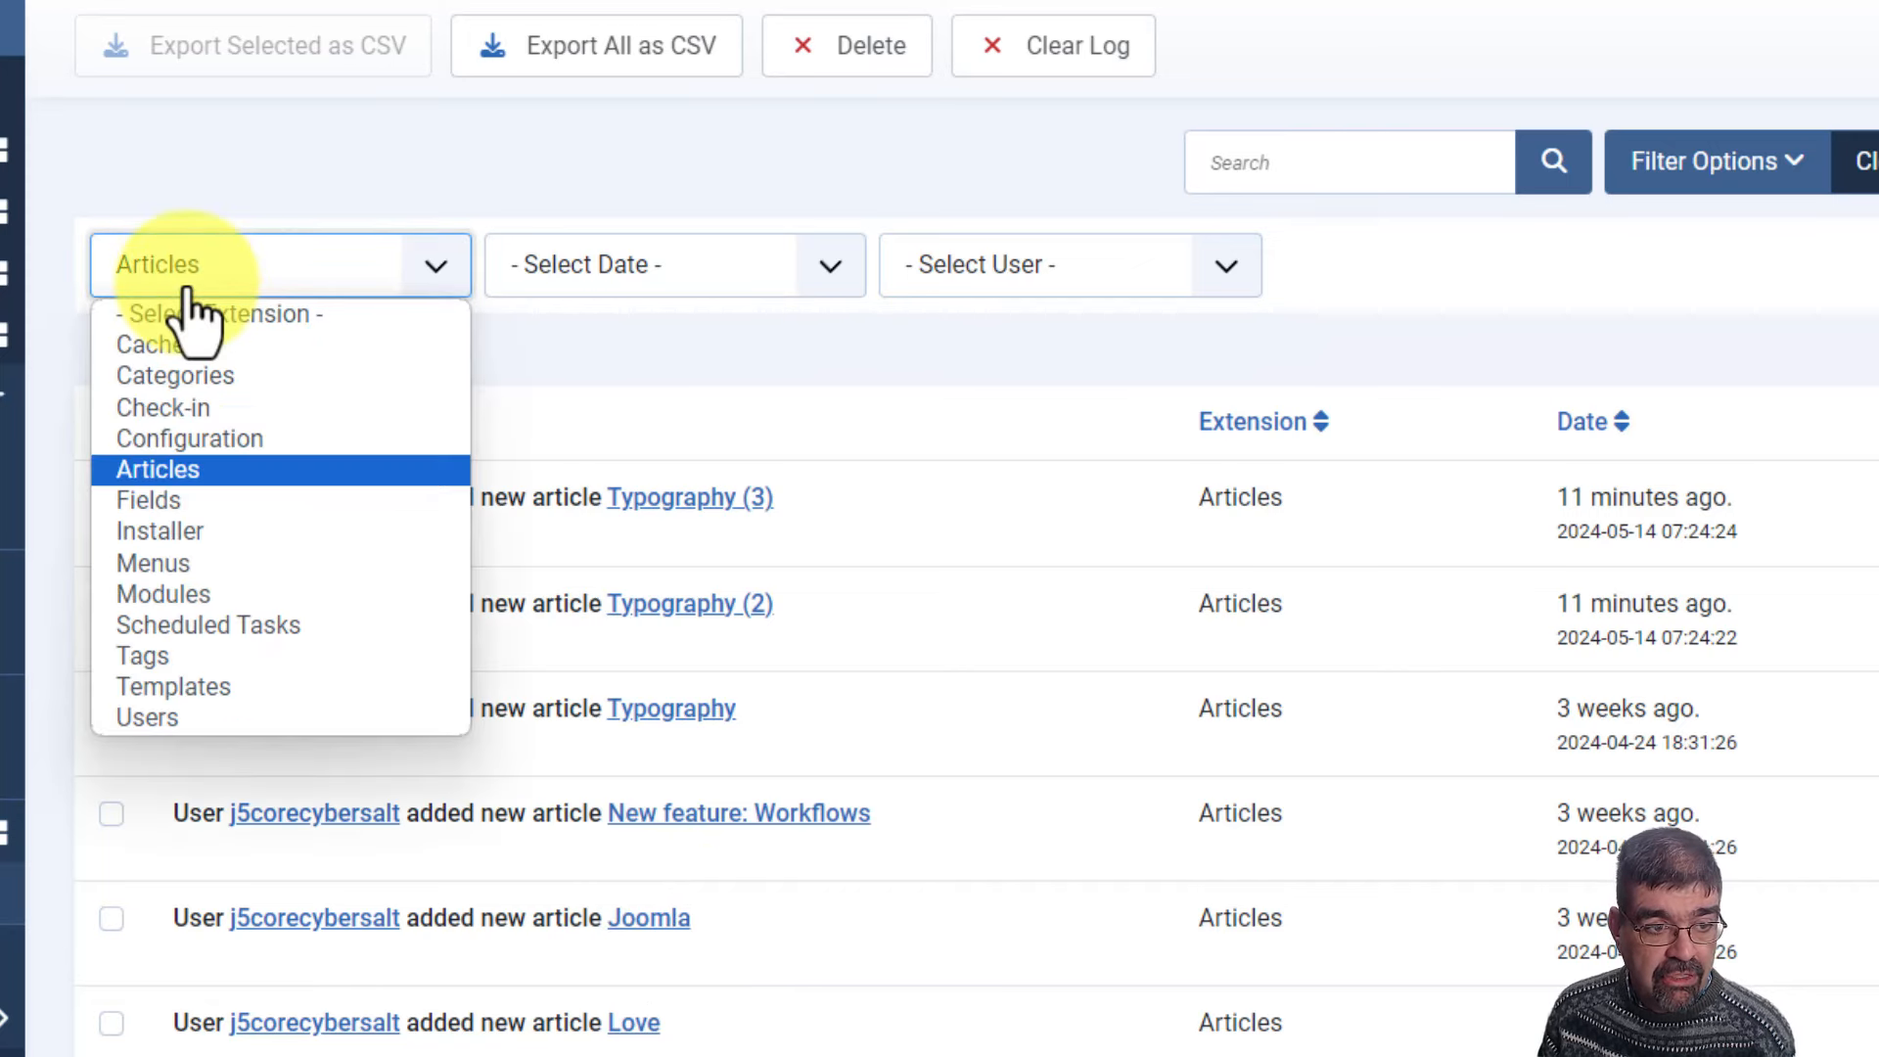
click(213, 440)
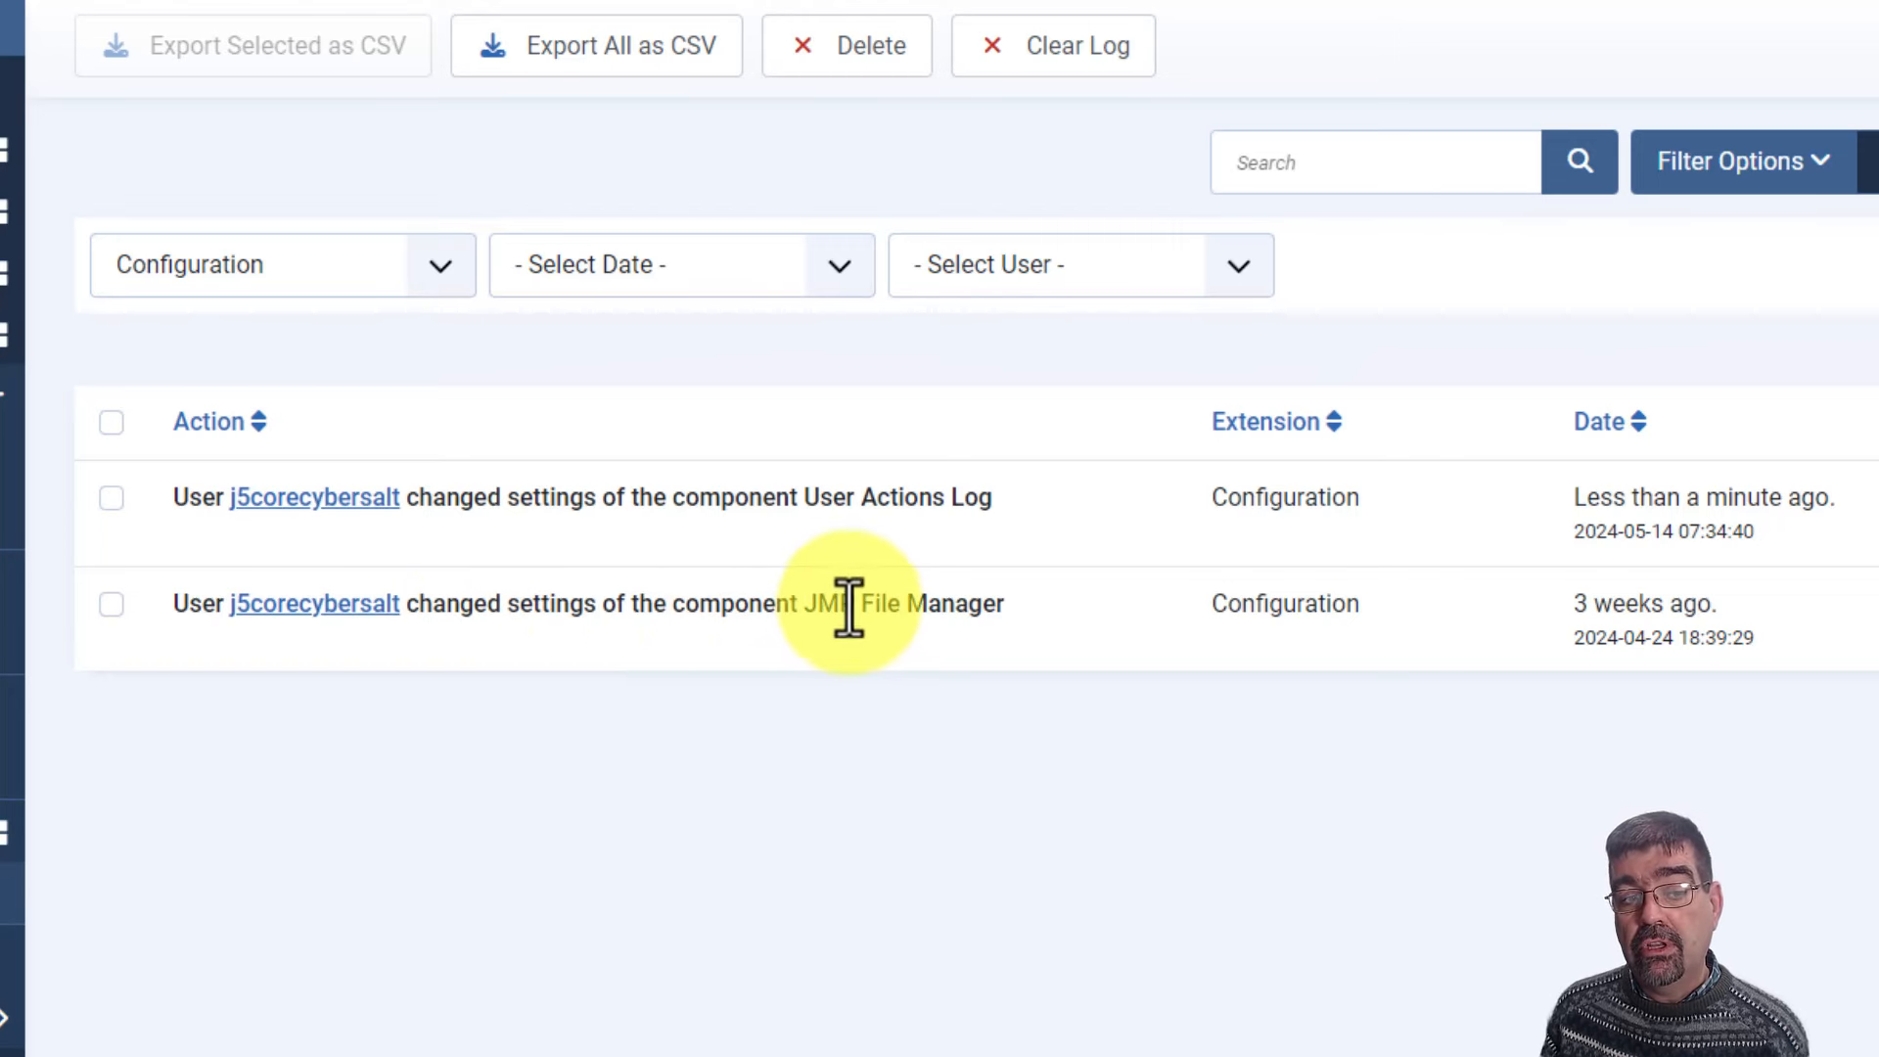
click(302, 262)
click(382, 165)
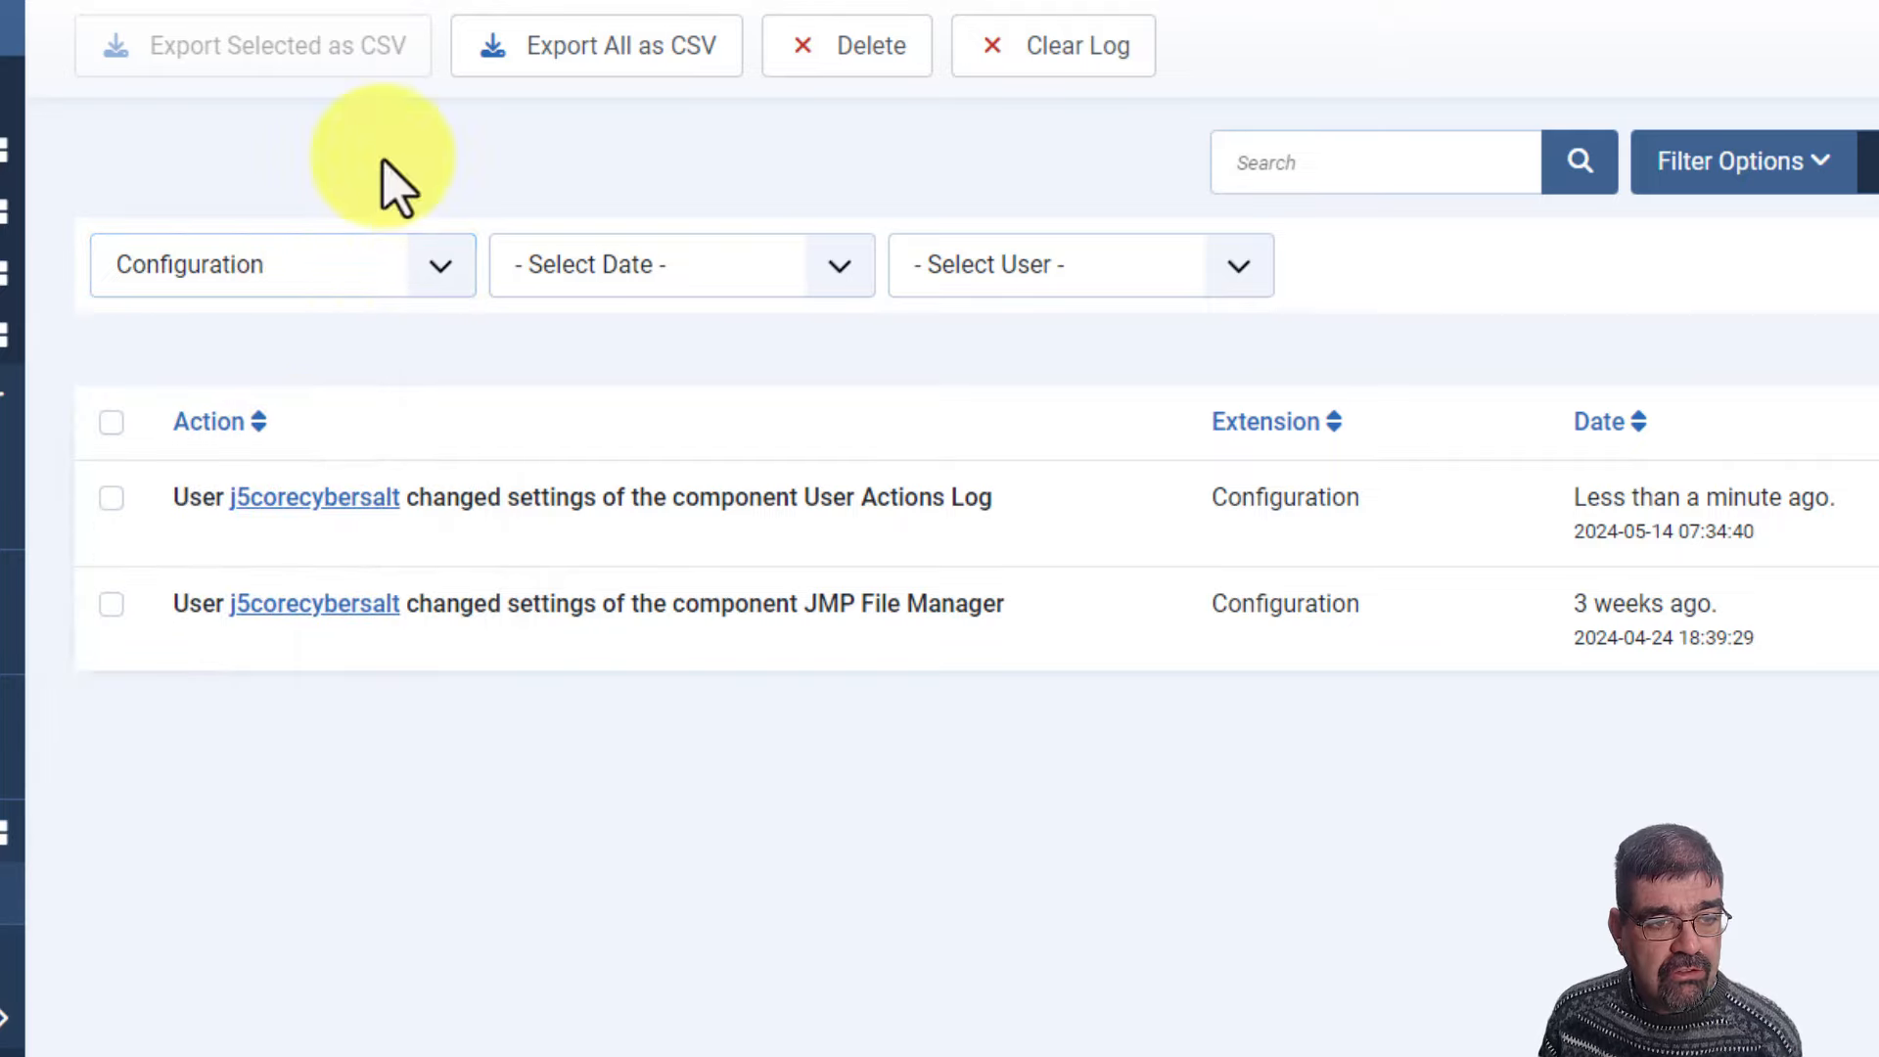
- Filter the user actions log by the Modules extension and look through its entries
click(323, 285)
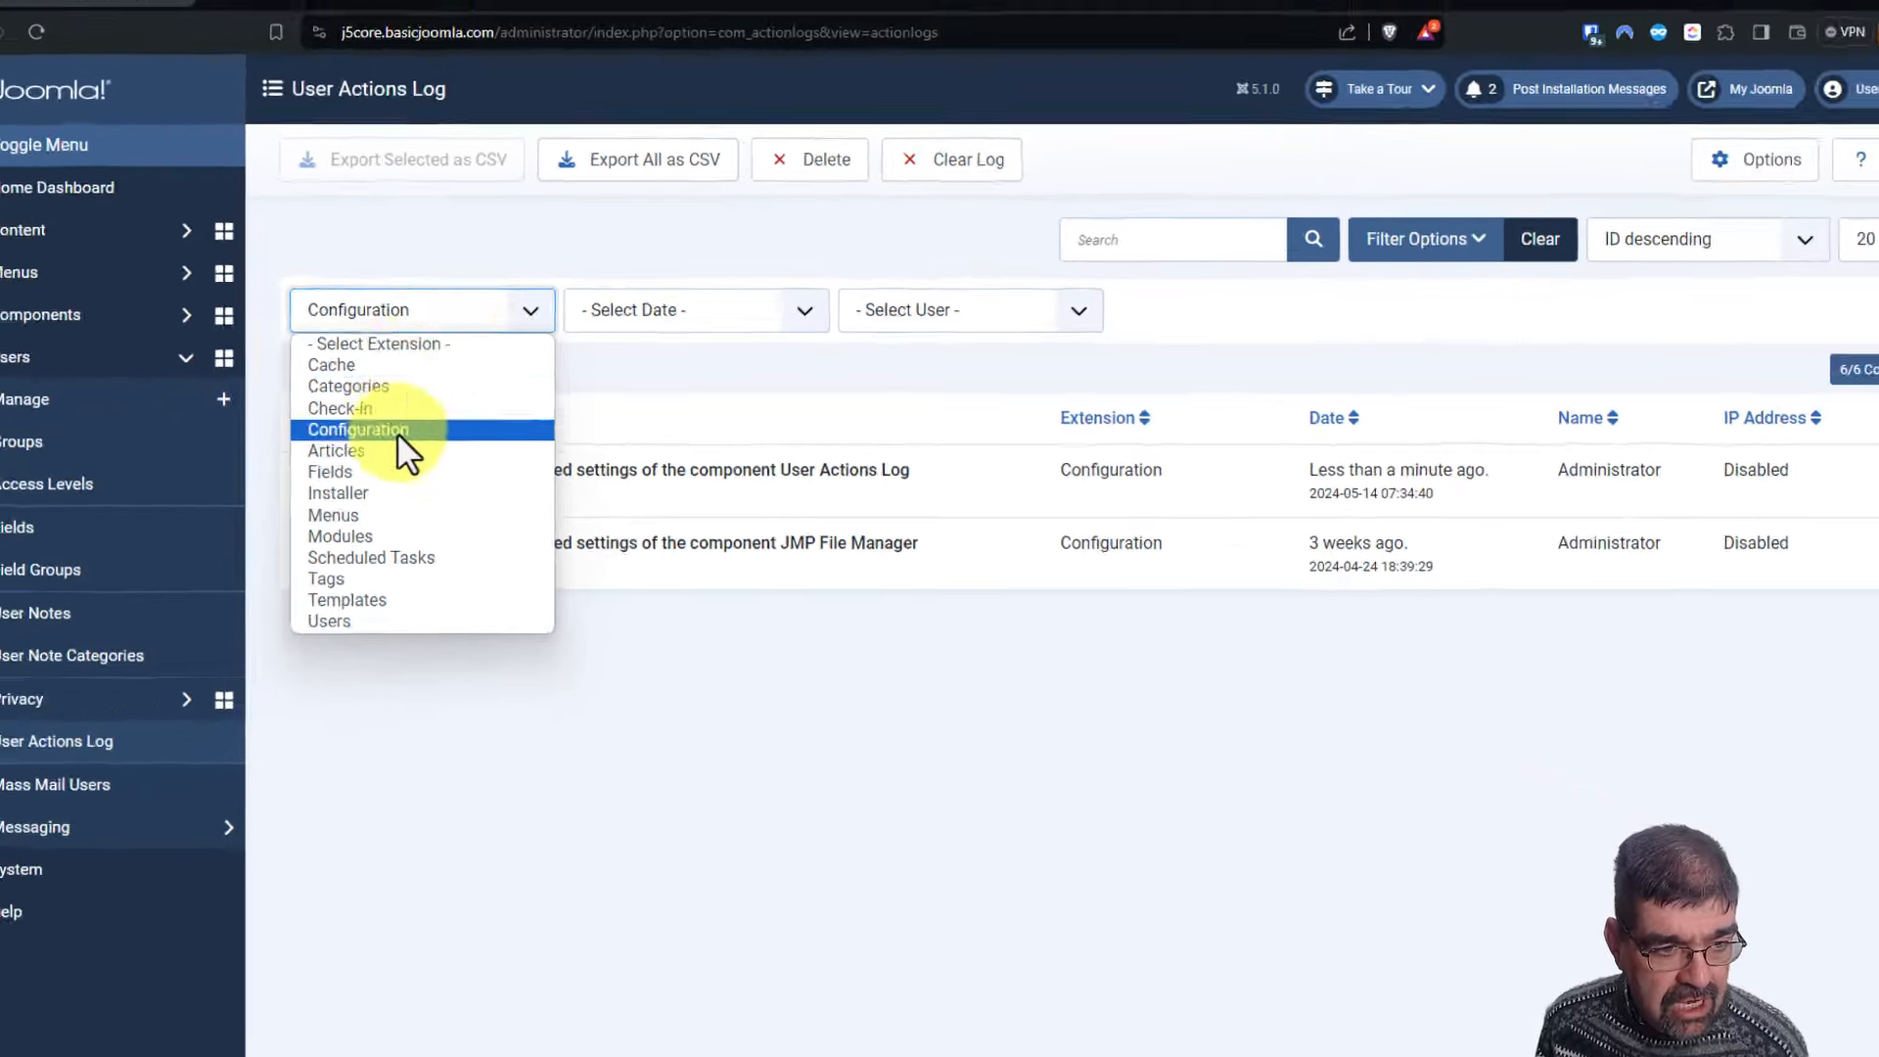
click(433, 528)
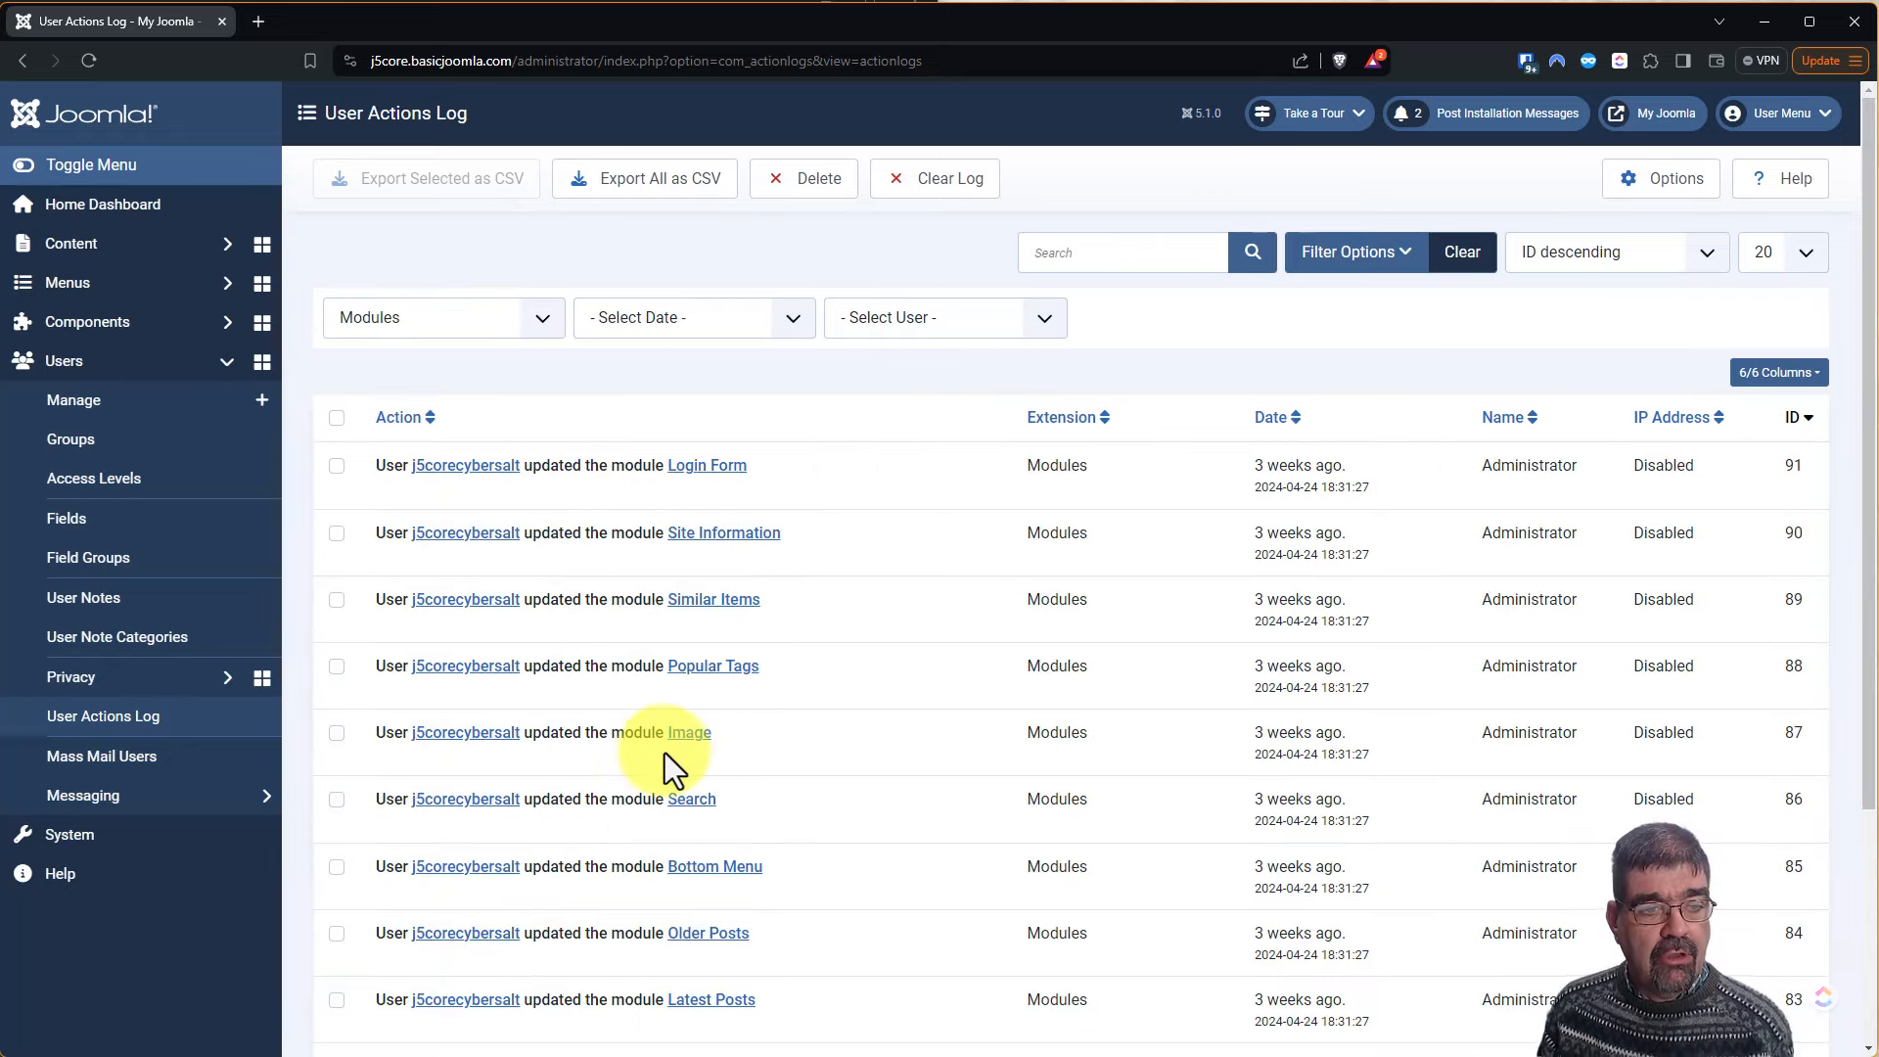
scroll(837, 686, down, 5)
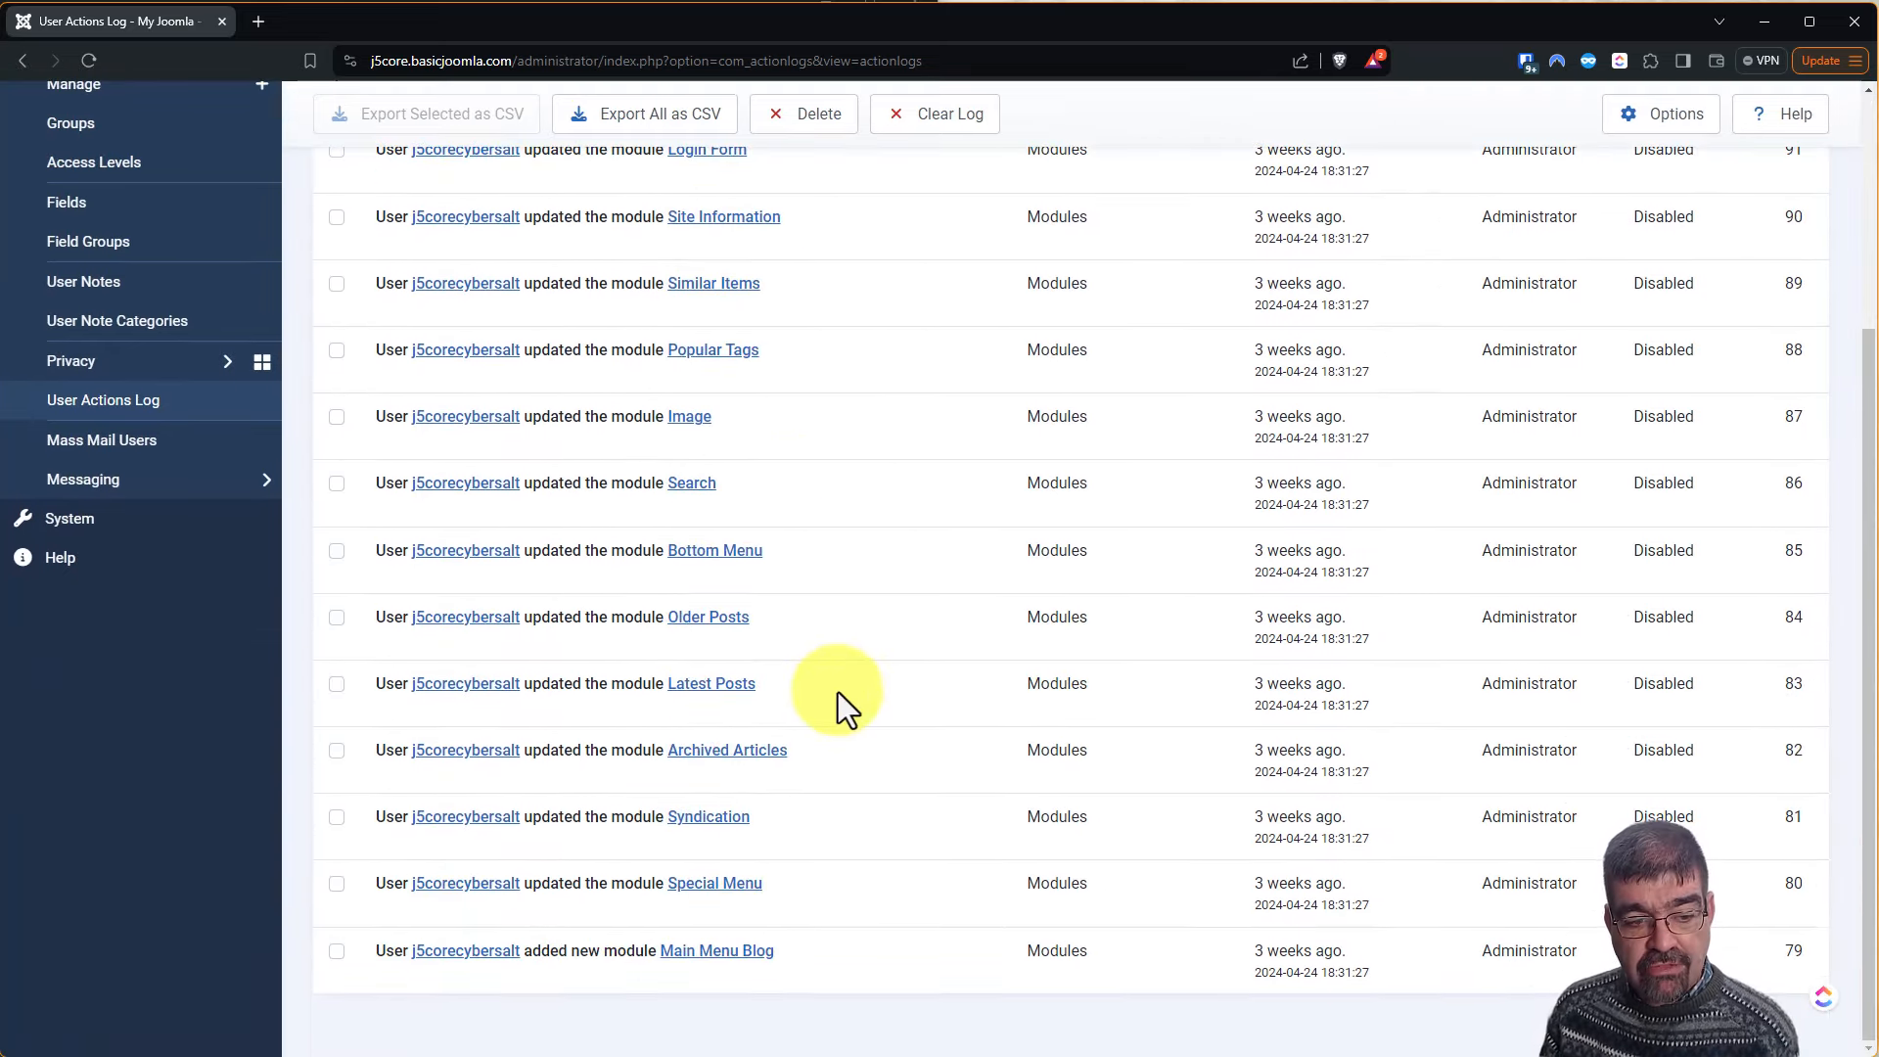
scroll(837, 690, up, 4)
scroll(837, 692, up, 1)
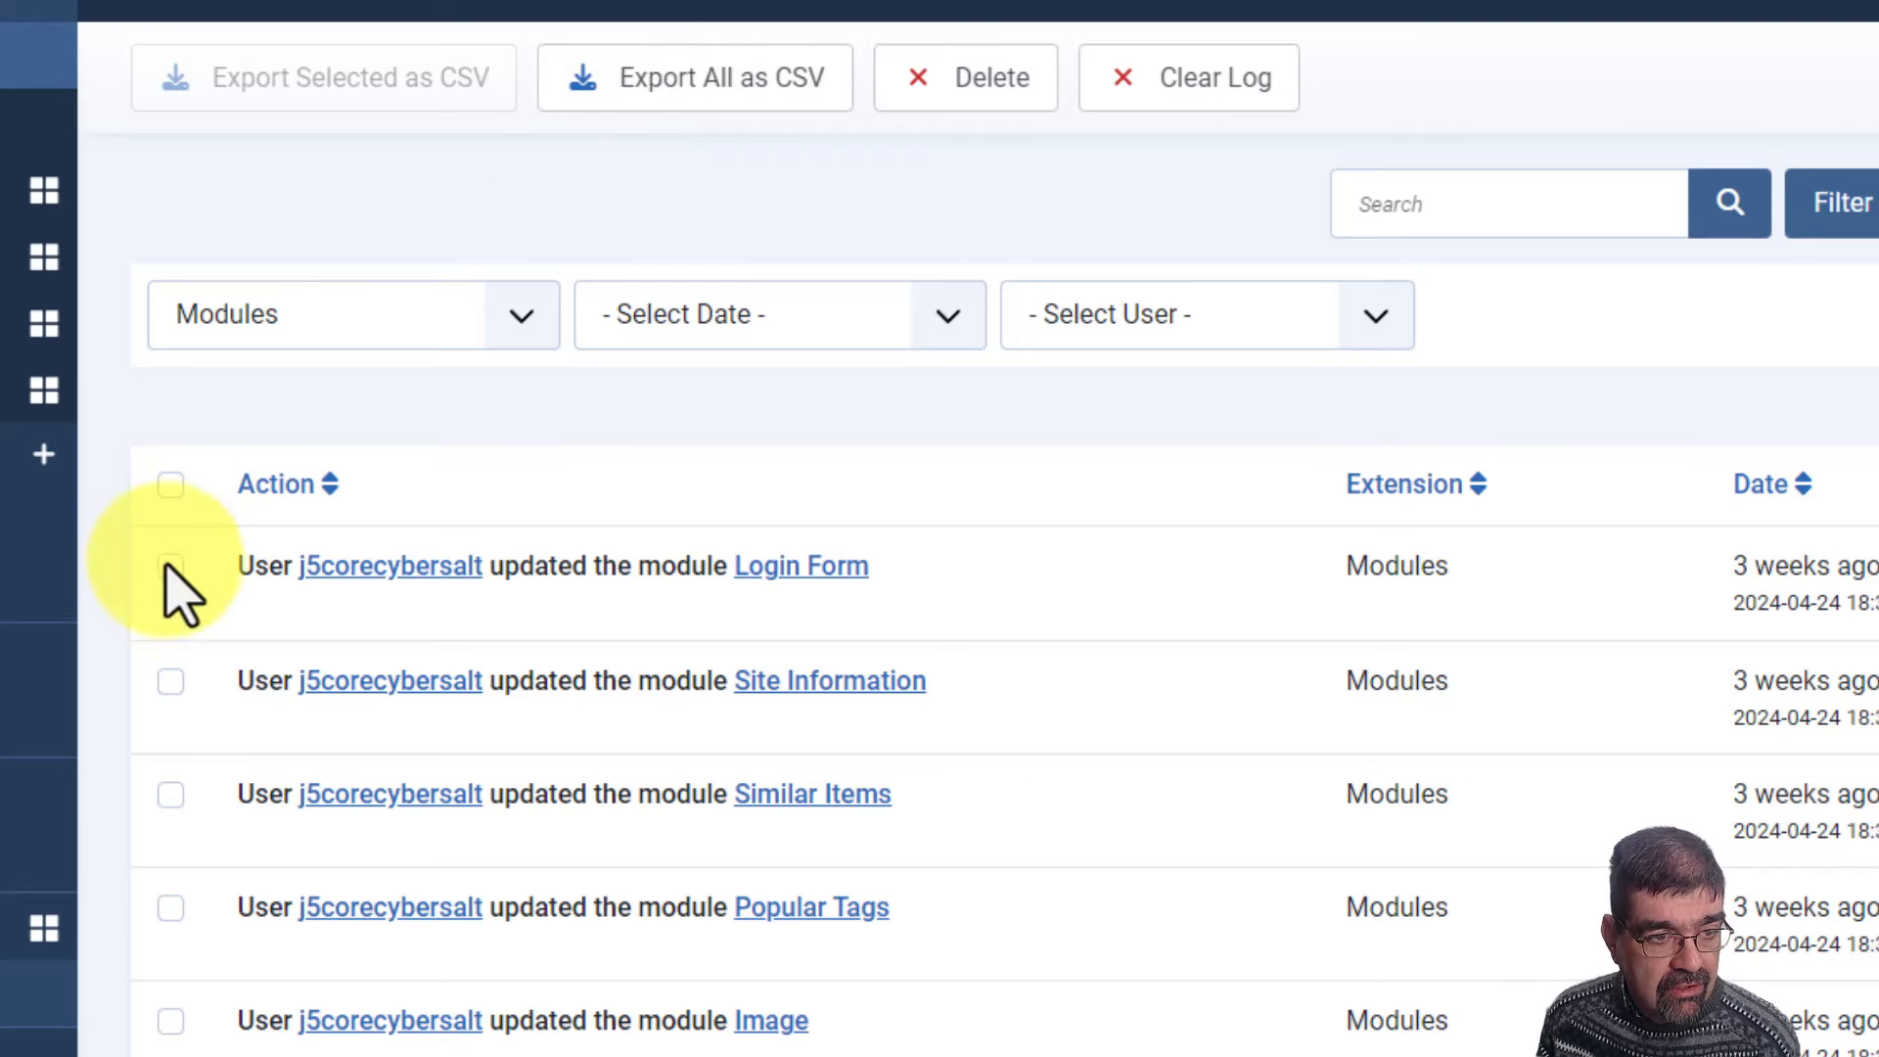
- Select the log entries for the Login Form, Site Information, Similar Items, Popular Tags and Image modules
click(170, 681)
click(171, 793)
click(170, 907)
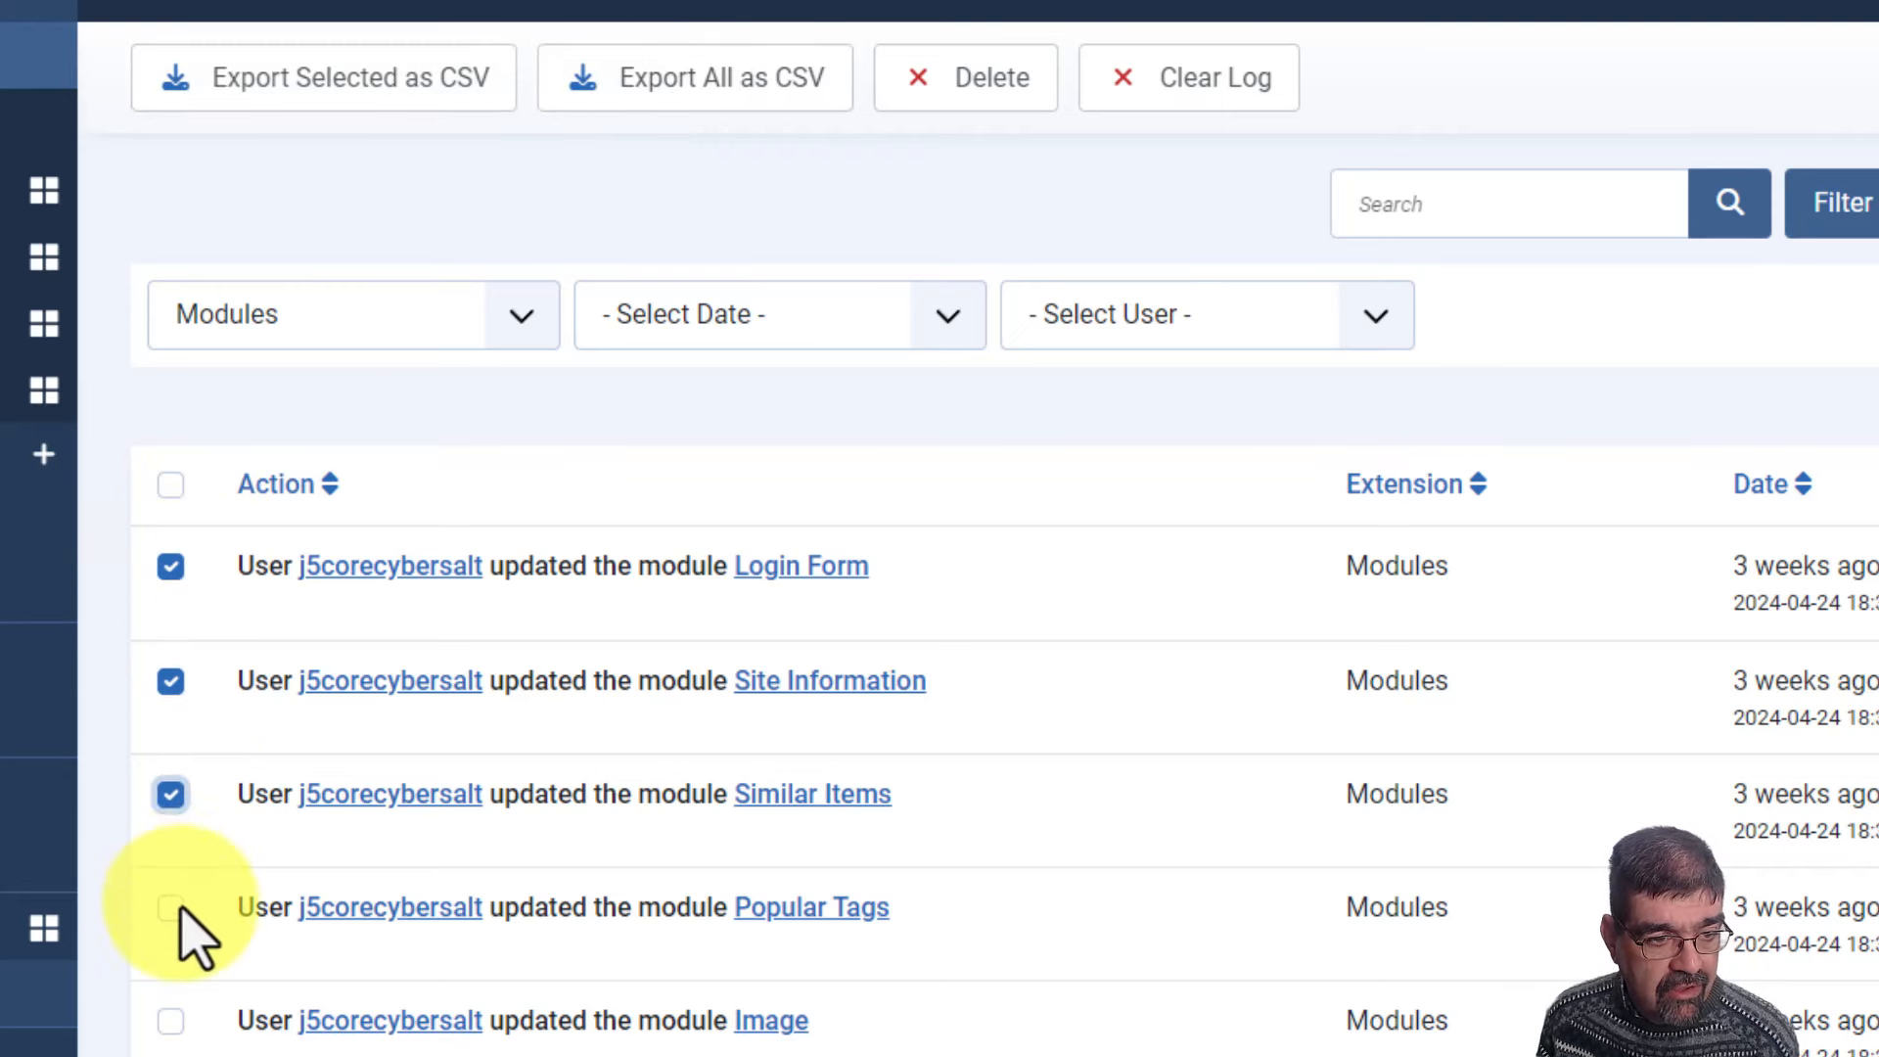
click(169, 1024)
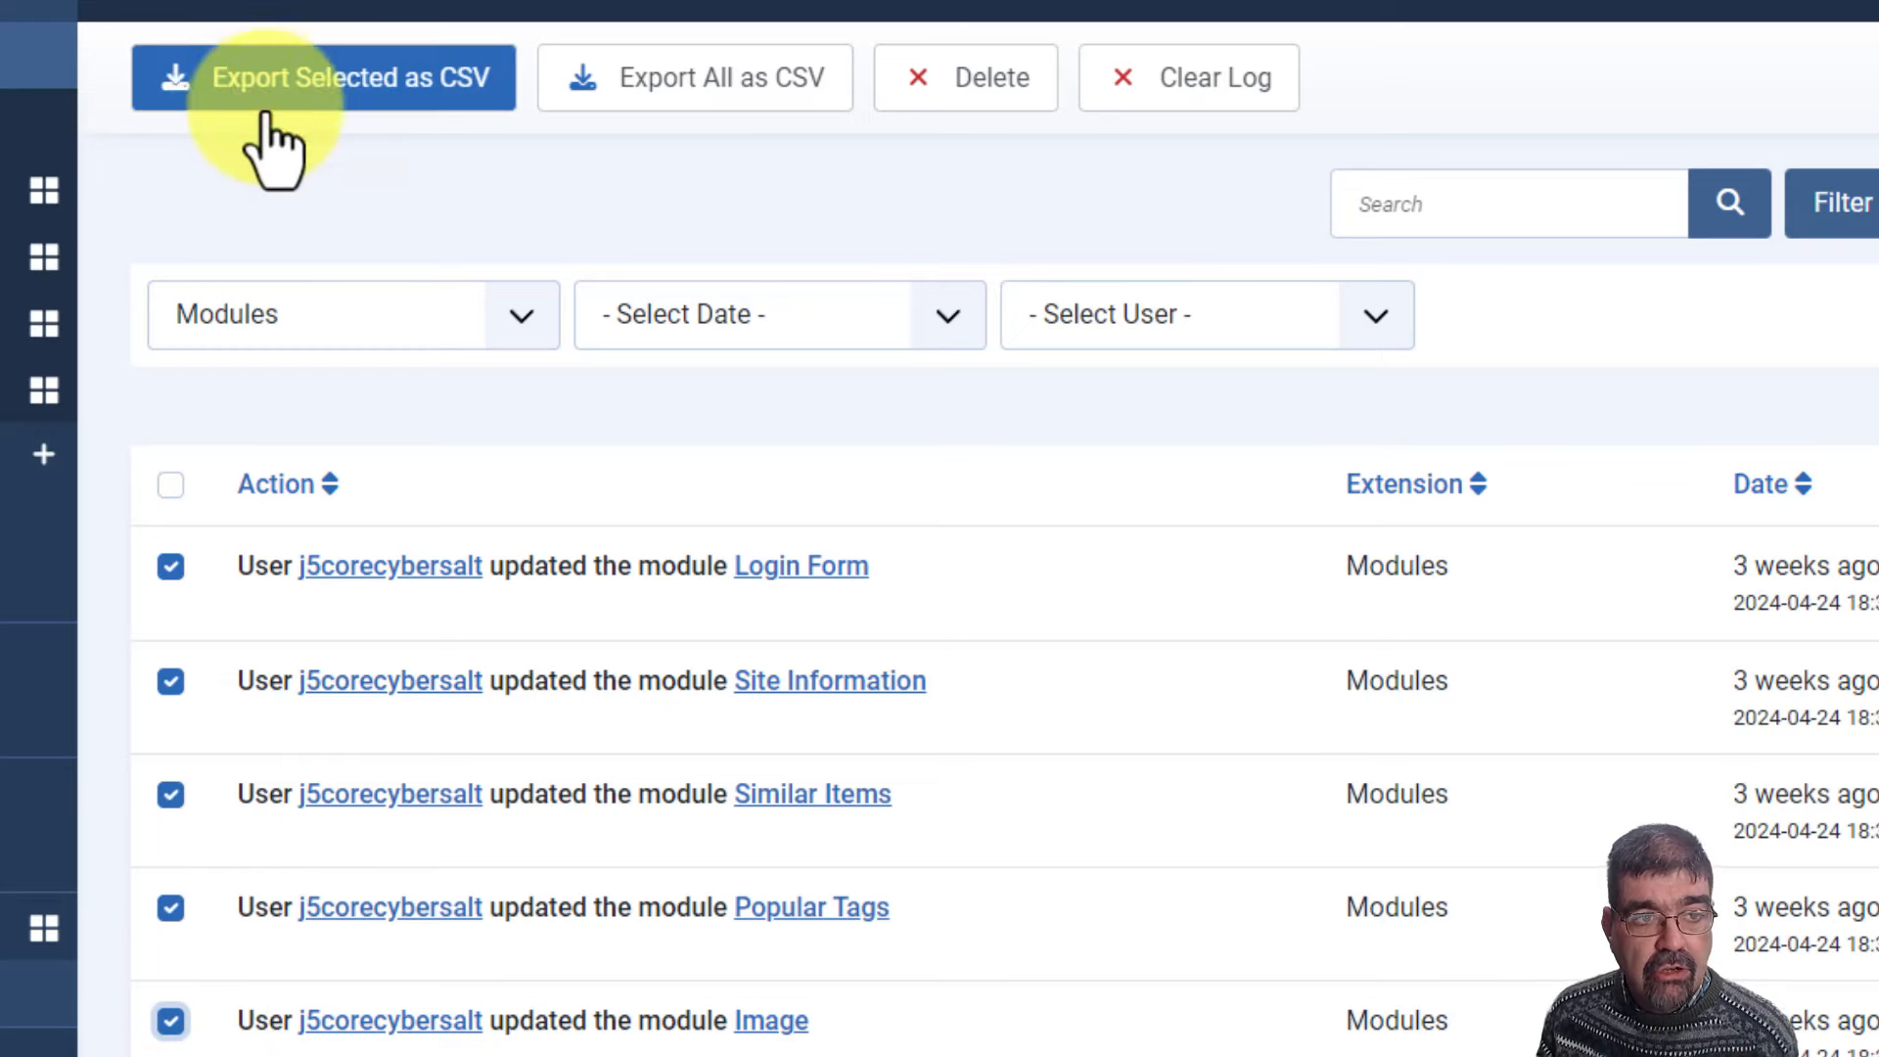